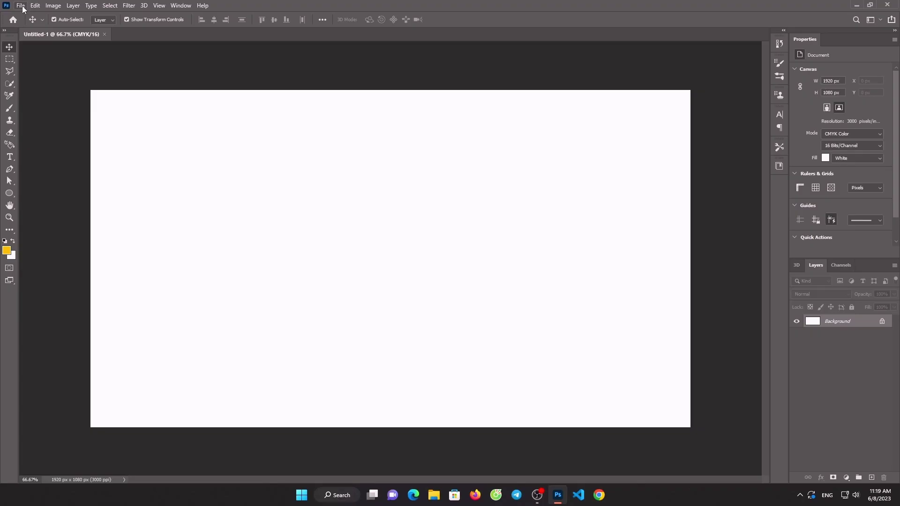
Step: Open the smiling man portrait from Downloads and drag it onto Untitled-1, accepting the bit-depth warning
left_click(15, 5)
left_click(29, 19)
left_click(53, 100)
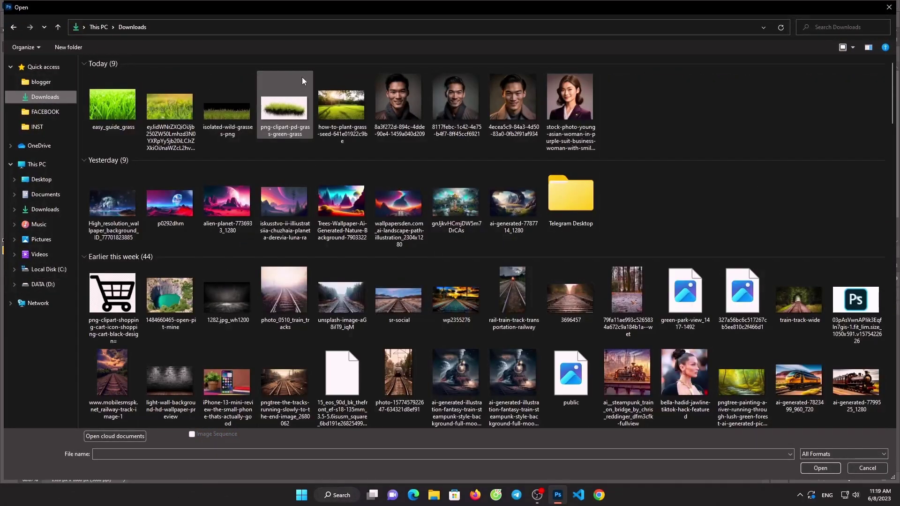
left_click(532, 104)
double_click(532, 104)
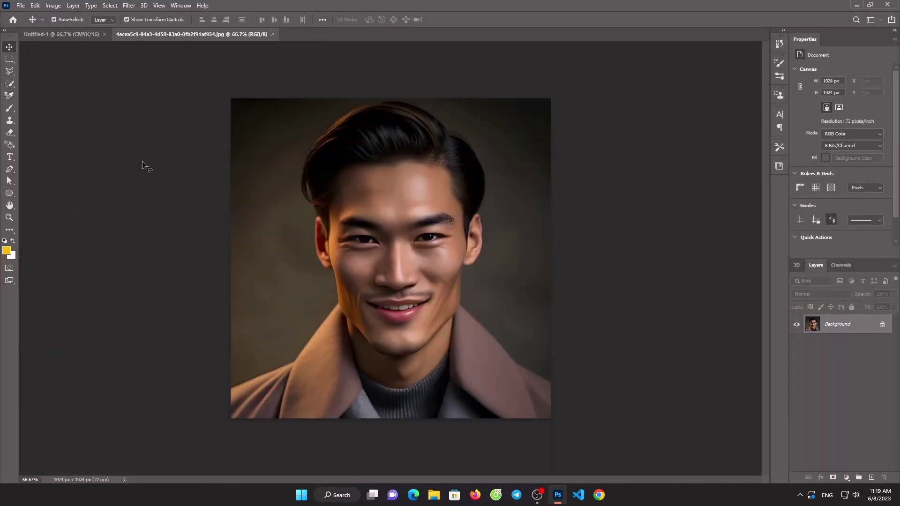
left_click_drag(144, 165, 419, 253)
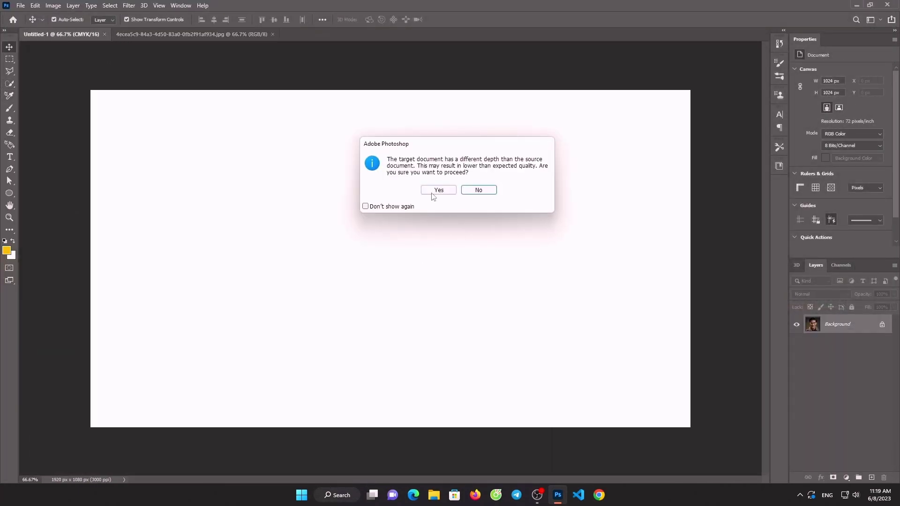
left_click(434, 189)
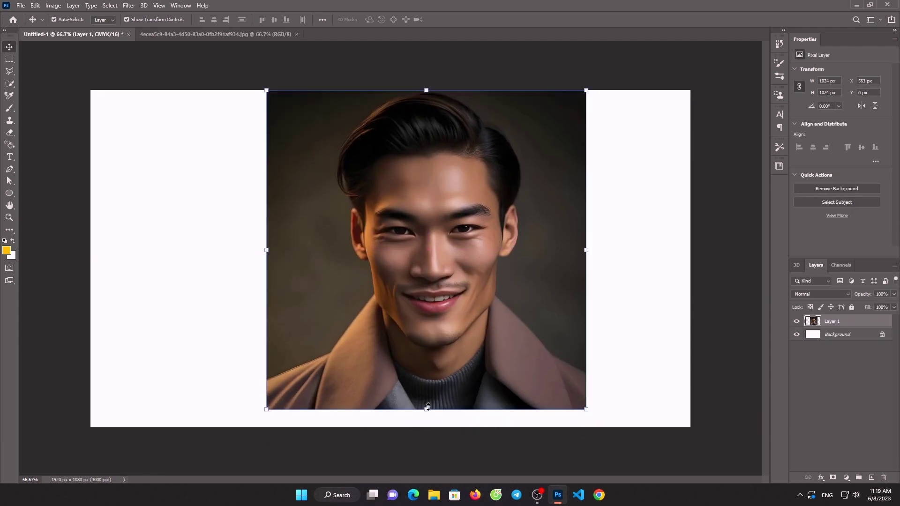
Step: Enlarge the portrait to full canvas height and marquee-select the left white strip
left_click_drag(427, 409, 426, 427)
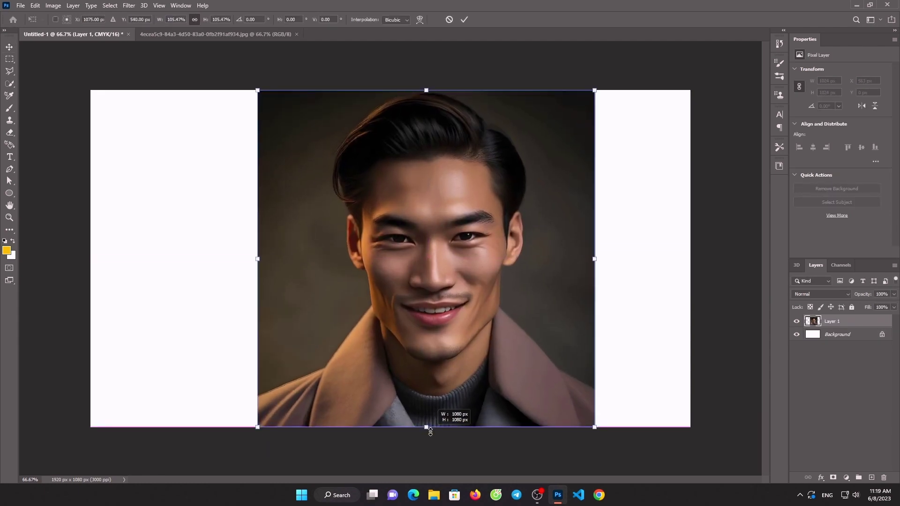
left_click(9, 59)
mouse_move(91, 90)
left_mouse_down()
mouse_move(265, 409)
mouse_move(263, 427)
left_mouse_up()
left_click(359, 20)
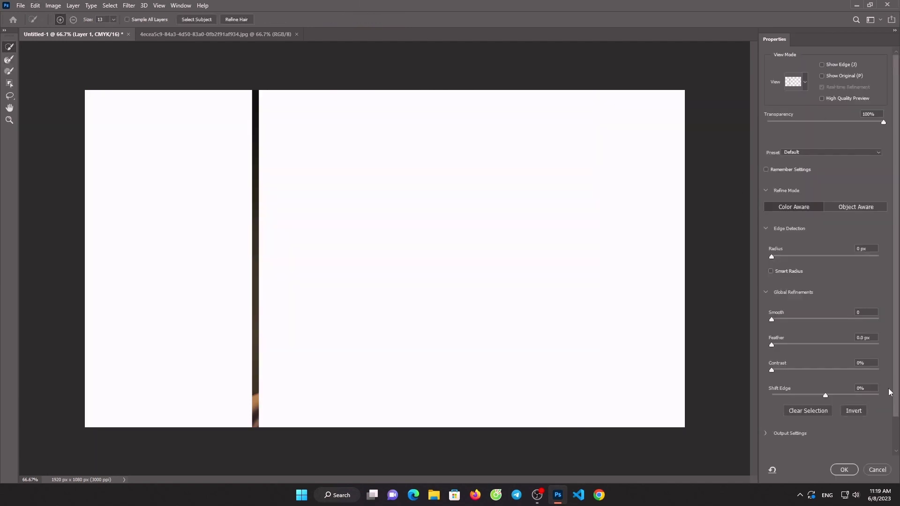
left_click(877, 469)
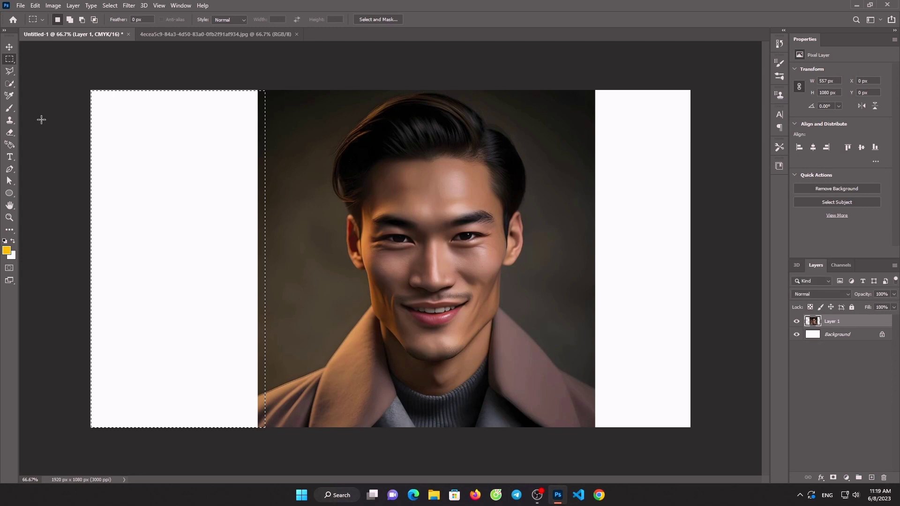
Step: Try a yellow-to-navy gradient fill on the left strip, then undo it and deselect
left_click(9, 230)
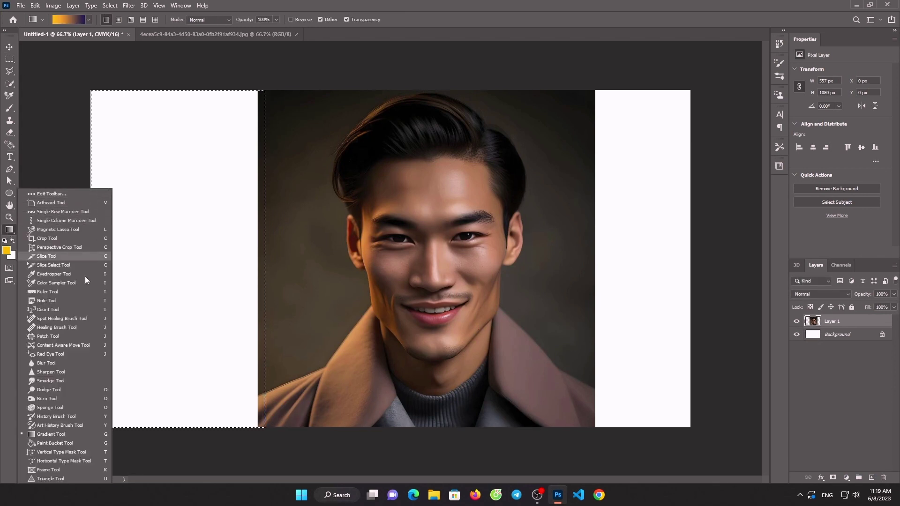
left_click(55, 434)
left_click_drag(111, 317, 249, 322)
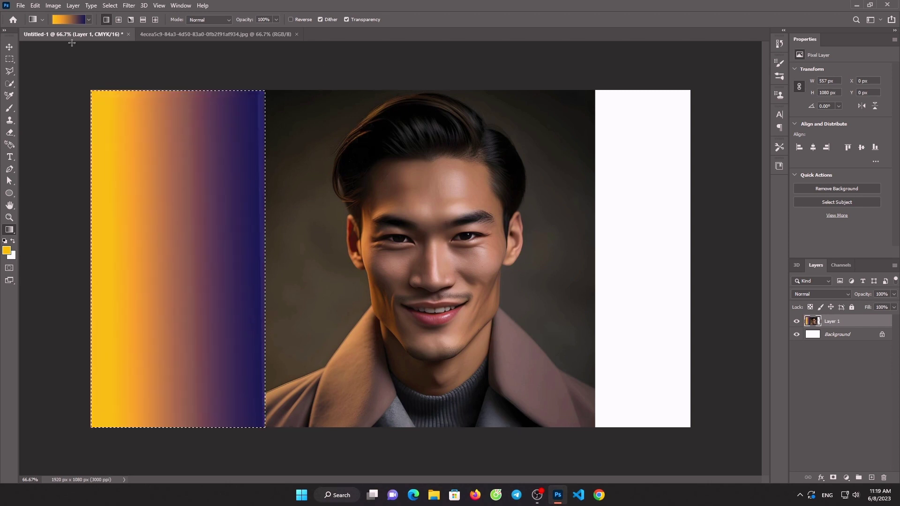
key("ctrl+z")
key("ctrl+d")
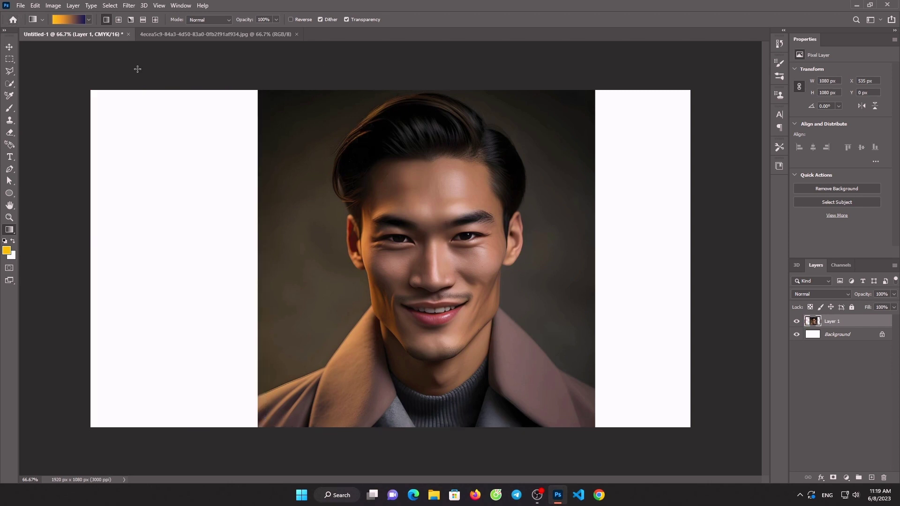
Step: Reopen the portrait from Home, copy it into the canvas, then undo the copy
left_click(12, 19)
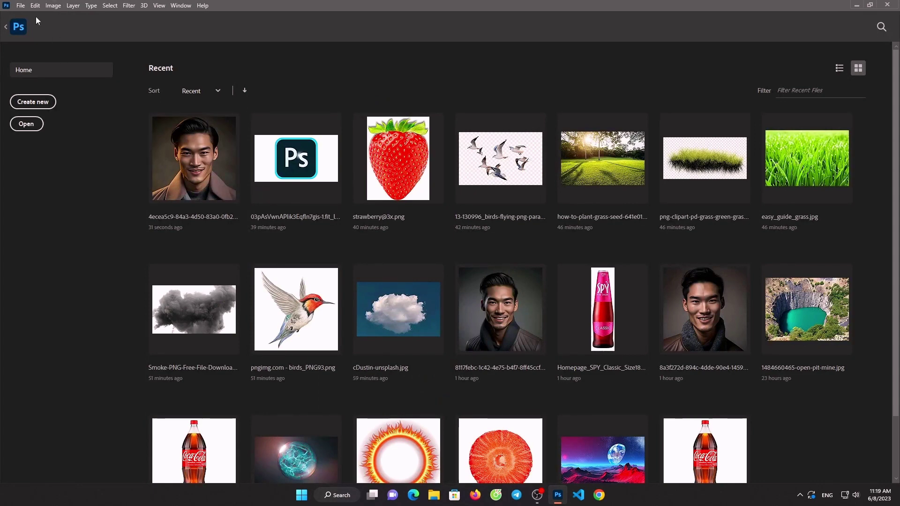
left_click(186, 146)
left_click_drag(408, 220, 470, 229)
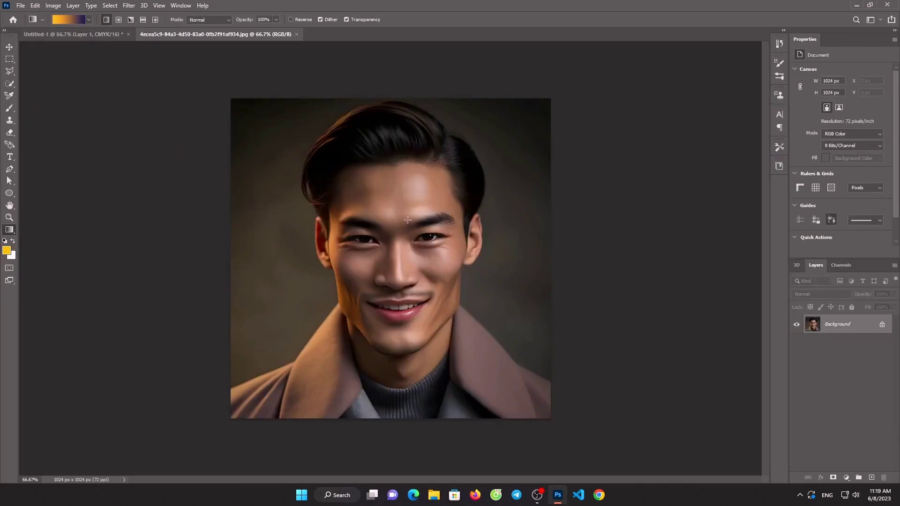
key("v")
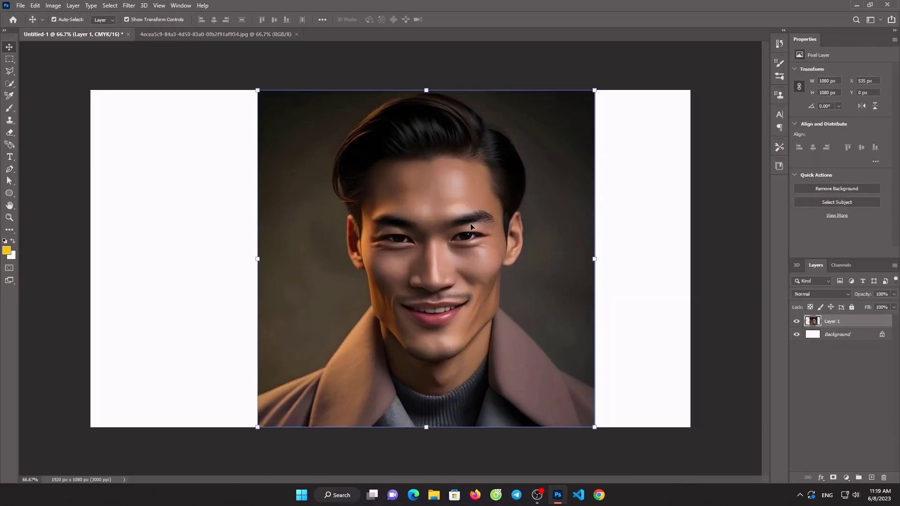
key("ctrl+z")
Step: Select the man in the portrait document with Quick Selection's Select Subject
left_click(176, 34)
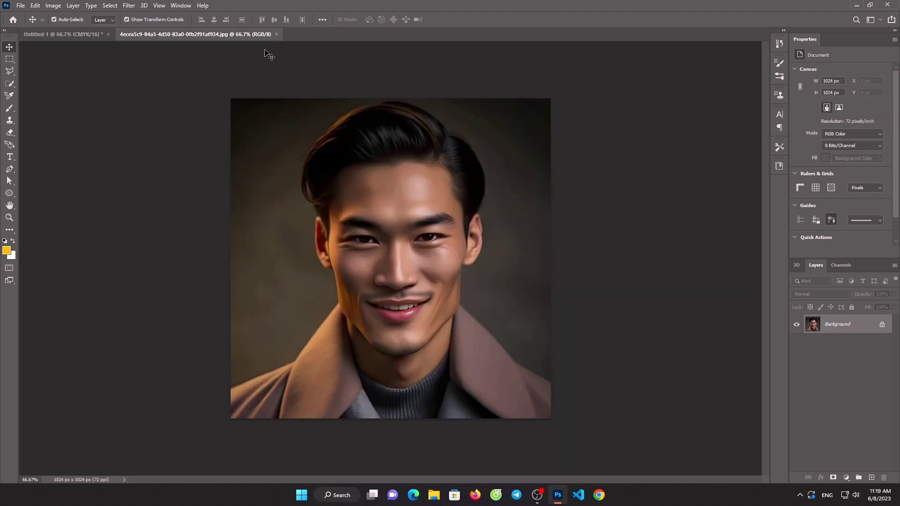
left_click(9, 83)
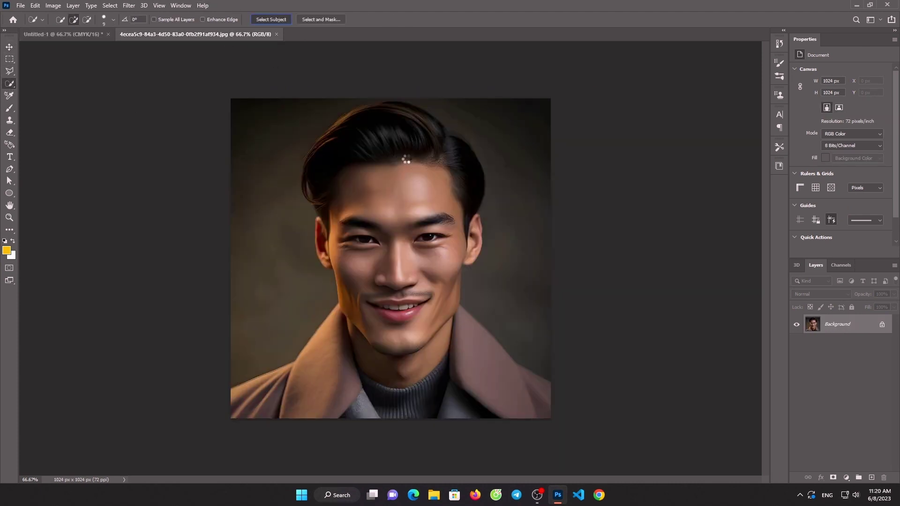
left_click(9, 48)
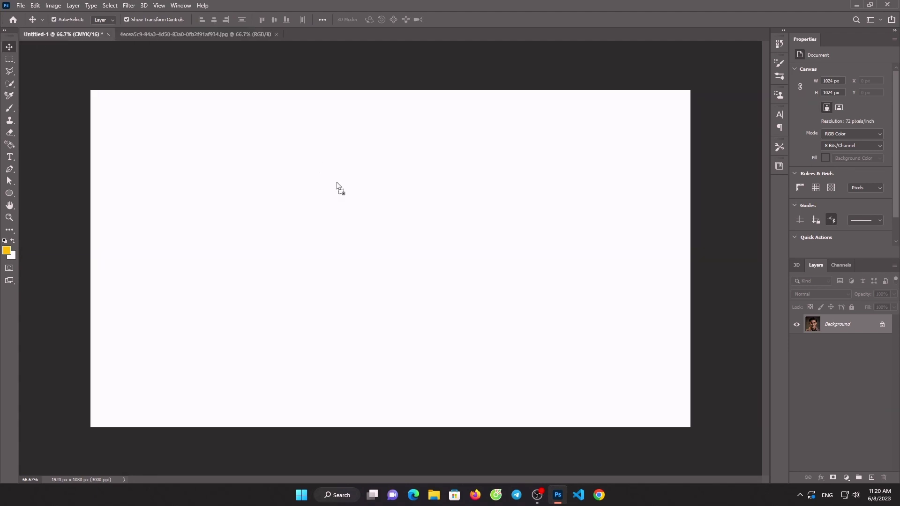
Step: Drag the selected man into the canvas, then scale him down and move him lower
left_click_drag(36, 36, 336, 186)
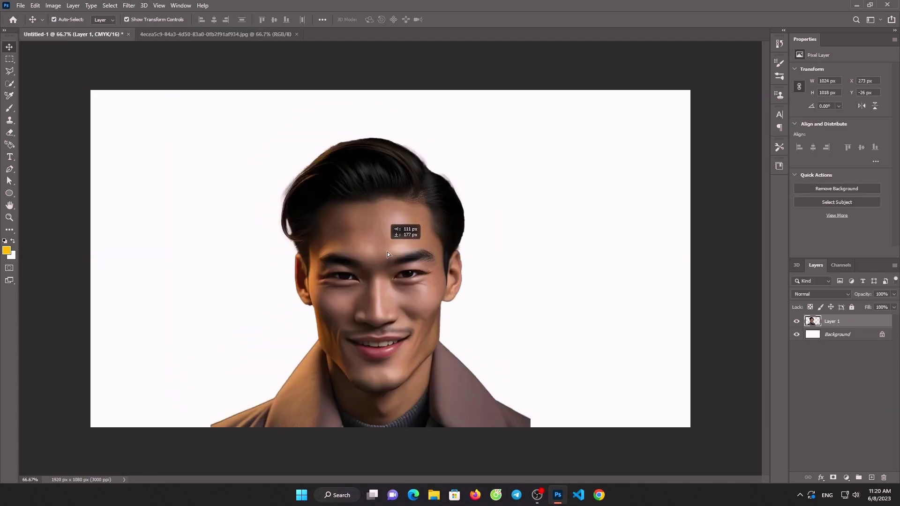
left_click_drag(387, 252, 396, 265)
key("ctrl+t")
mouse_move(379, 147)
left_mouse_down()
mouse_move(379, 164)
mouse_move(400, 182)
mouse_move(398, 203)
left_mouse_up()
left_click_drag(401, 236, 399, 214)
left_click(464, 19)
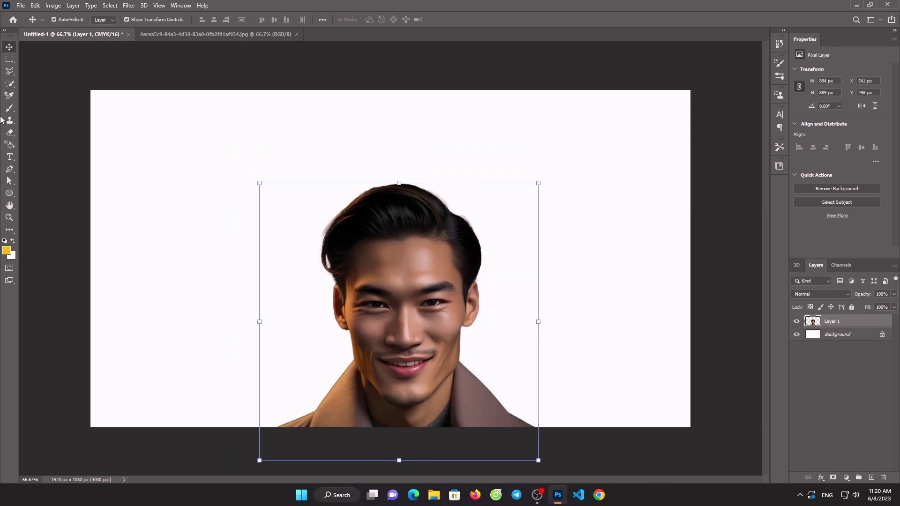
Step: Lasso the hair above the eyebrows, move it off the face, and unlock the Background layer
left_click(9, 71)
left_click_drag(230, 281, 624, 274)
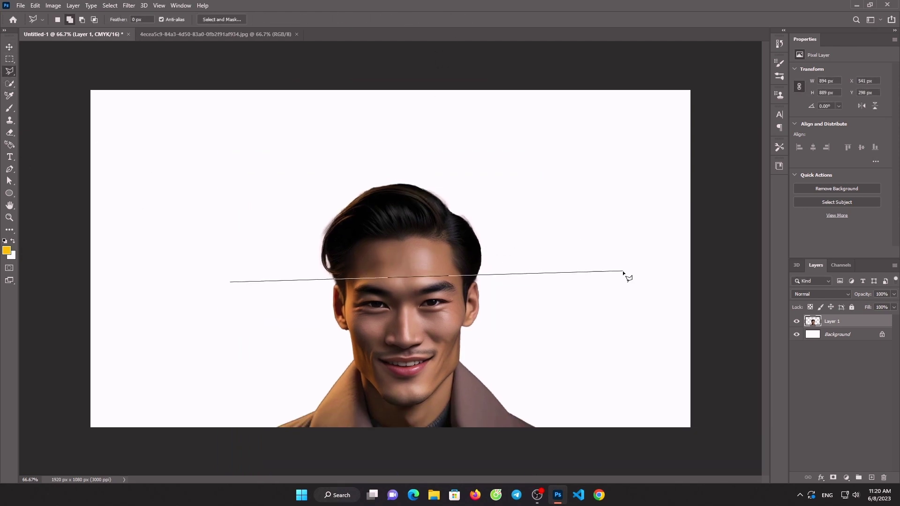
left_click(624, 274)
left_click(528, 146)
left_click(326, 169)
left_click(248, 283)
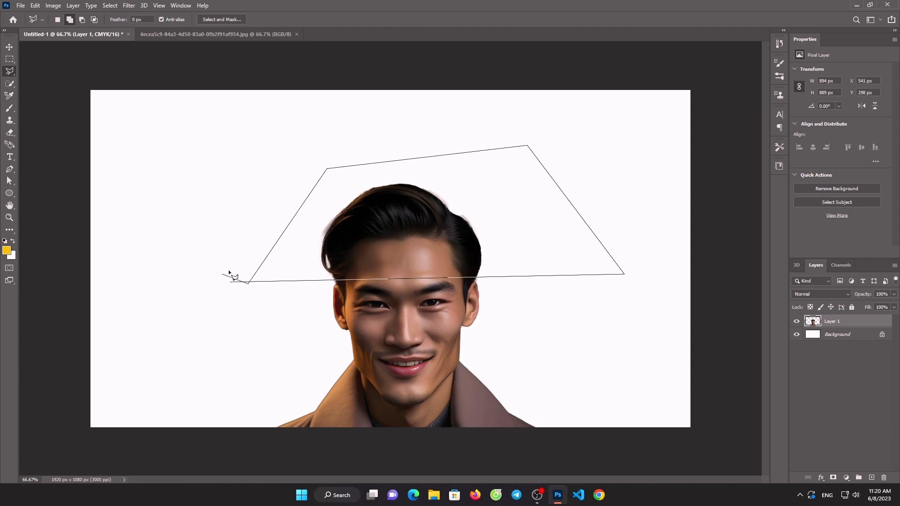
left_click(233, 284)
key("v")
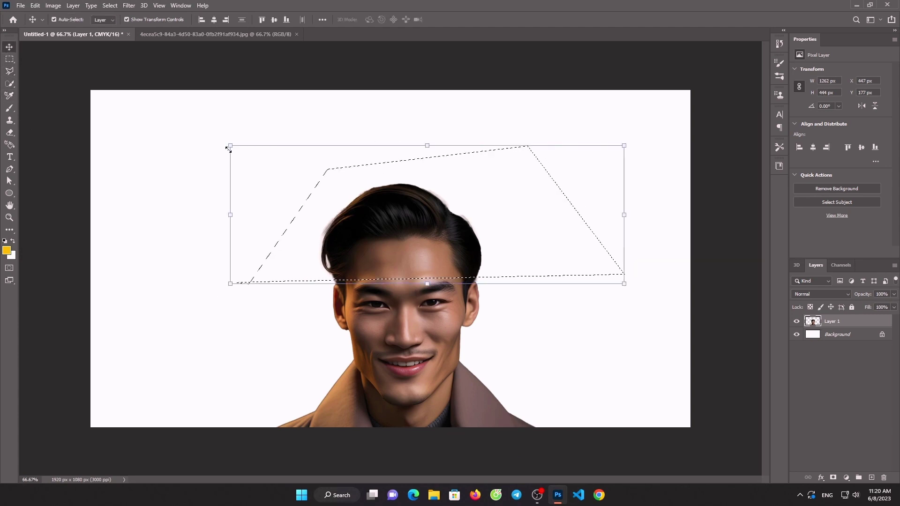
left_click_drag(227, 147, 336, 146)
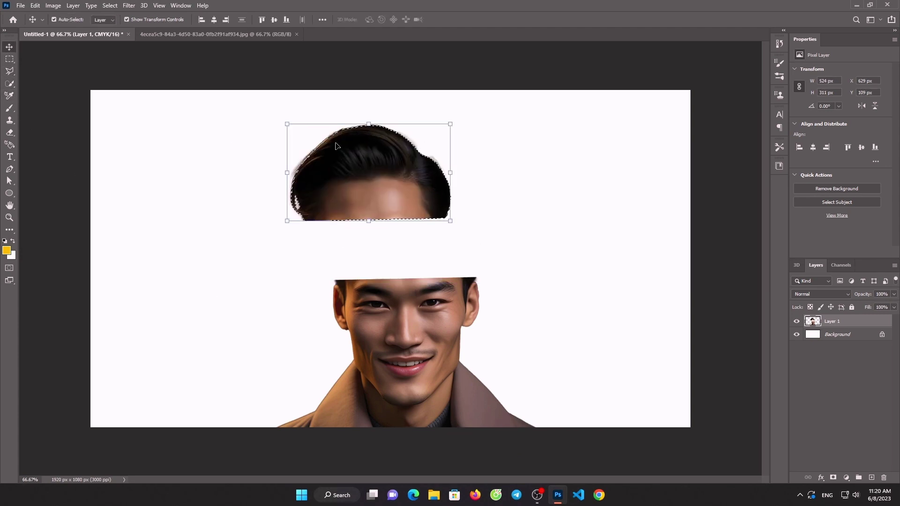
left_click(884, 335)
Step: Add a new empty layer beneath the man's layer
left_click(870, 335)
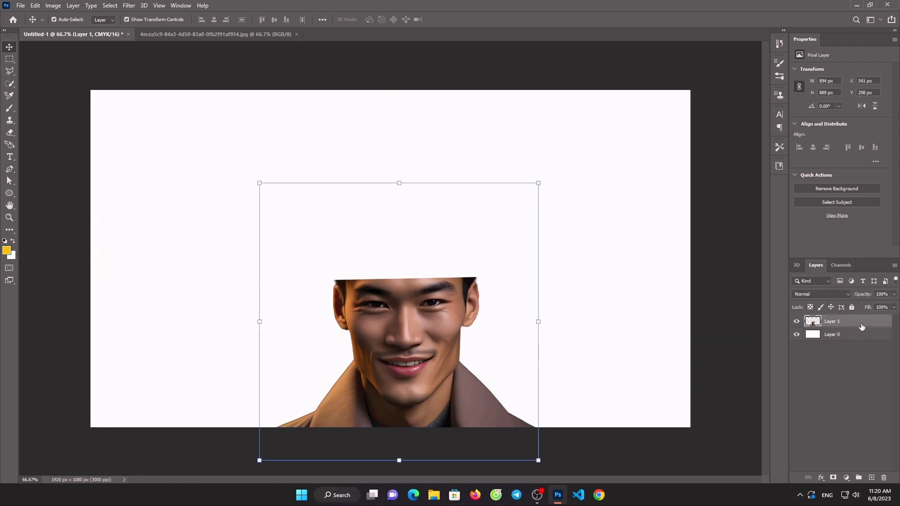
left_click(872, 477)
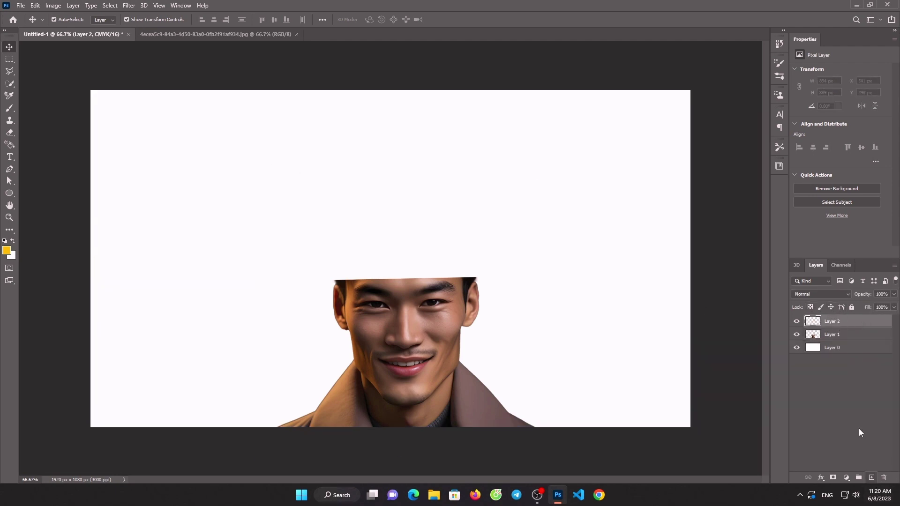
left_click_drag(833, 327, 824, 344)
key("t")
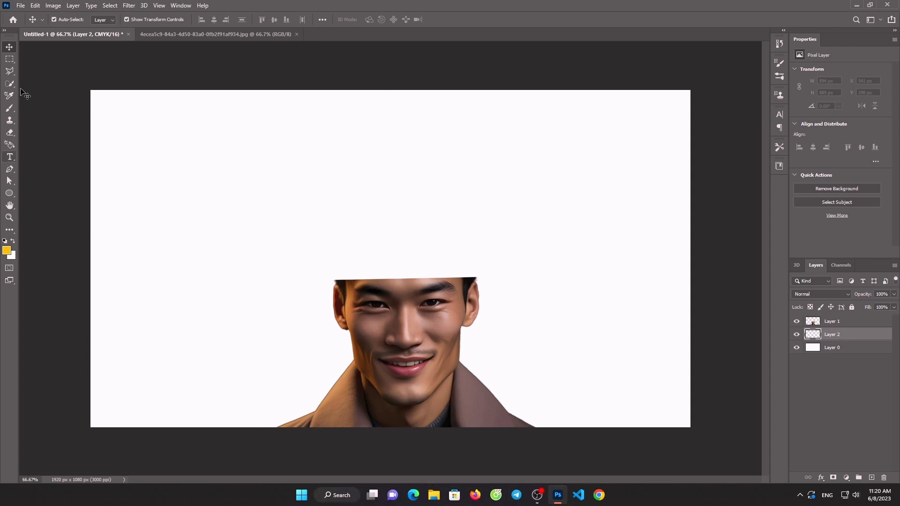
Step: Draw a pen path arching over the cut-off head and along the forehead cut line
left_click(12, 172)
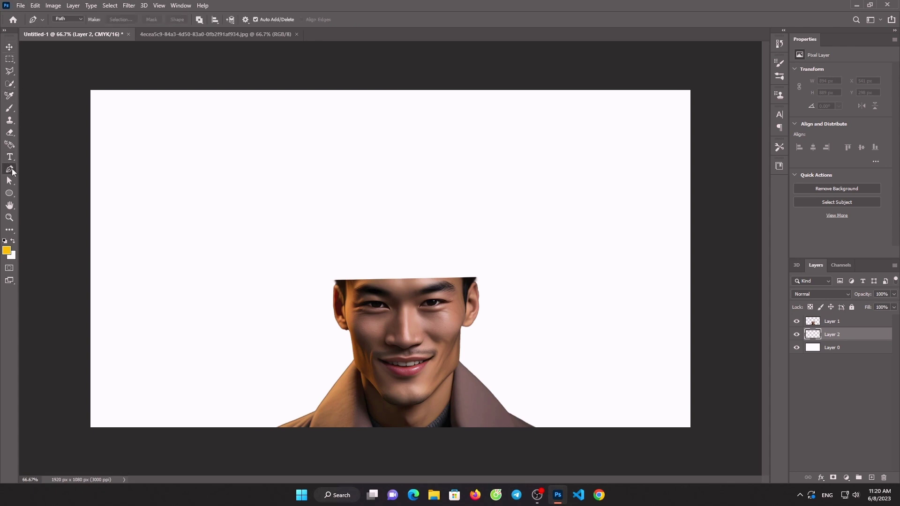
left_click(335, 281)
left_click(396, 247)
left_click(476, 278)
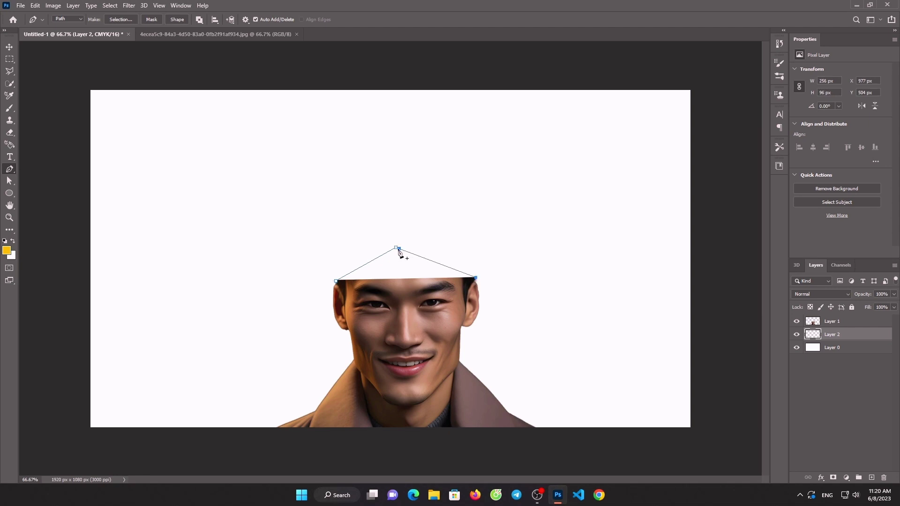
left_click(398, 250)
left_click_drag(399, 257, 405, 261)
key("Escape")
left_click(441, 289)
left_click(403, 288)
left_click(361, 292)
Step: Turn the path into a selection, brush it yellow, deselect, and make Layer 1 active
right_click(373, 291)
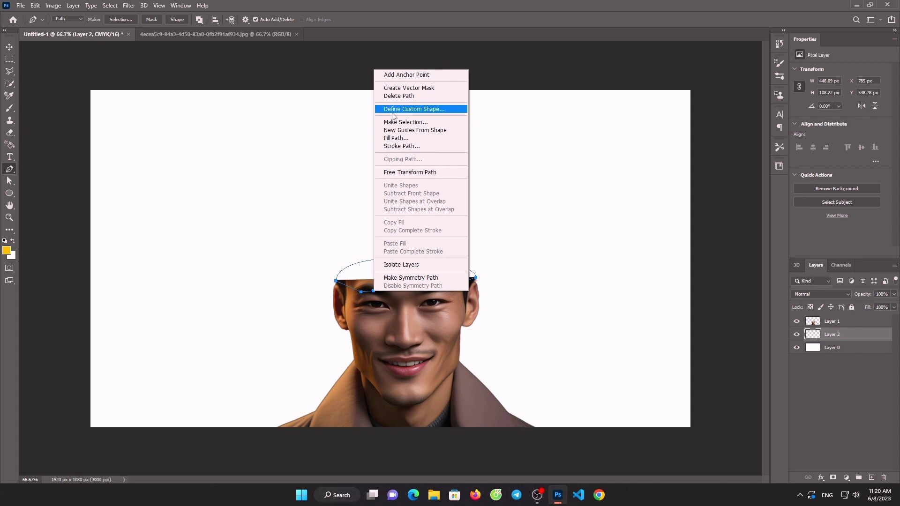
left_click(412, 122)
left_click(497, 131)
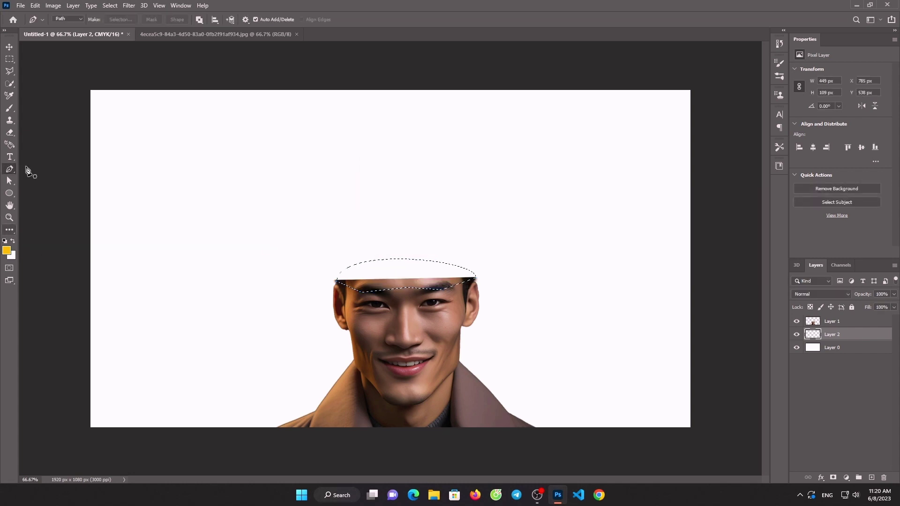
left_click(11, 108)
left_click_drag(321, 259, 577, 255)
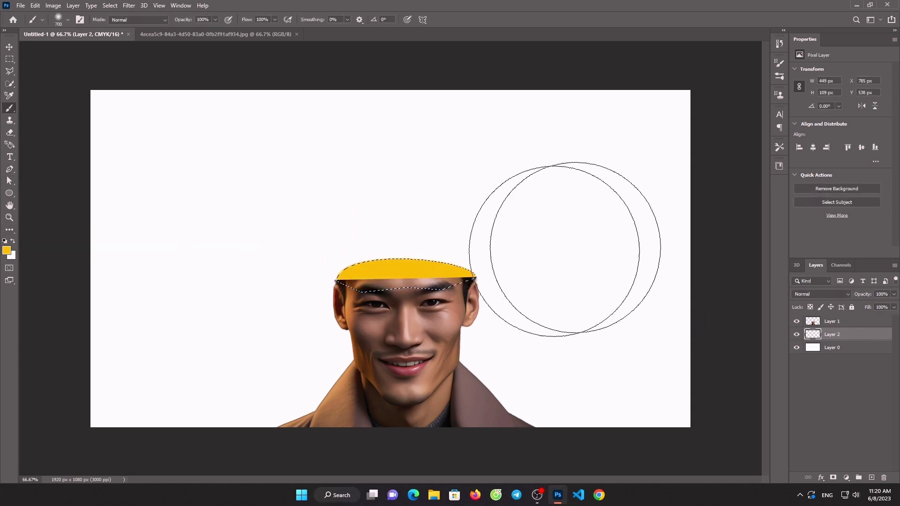
key("ctrl+d")
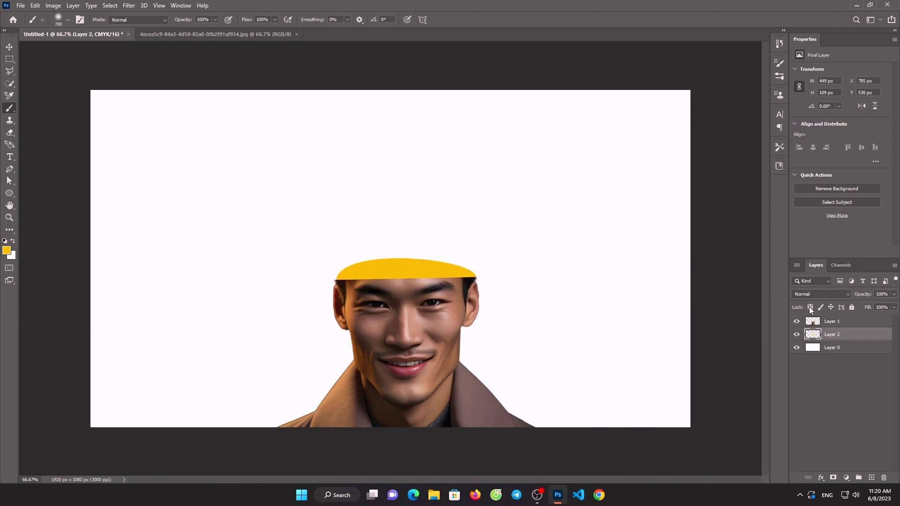
left_click(826, 323)
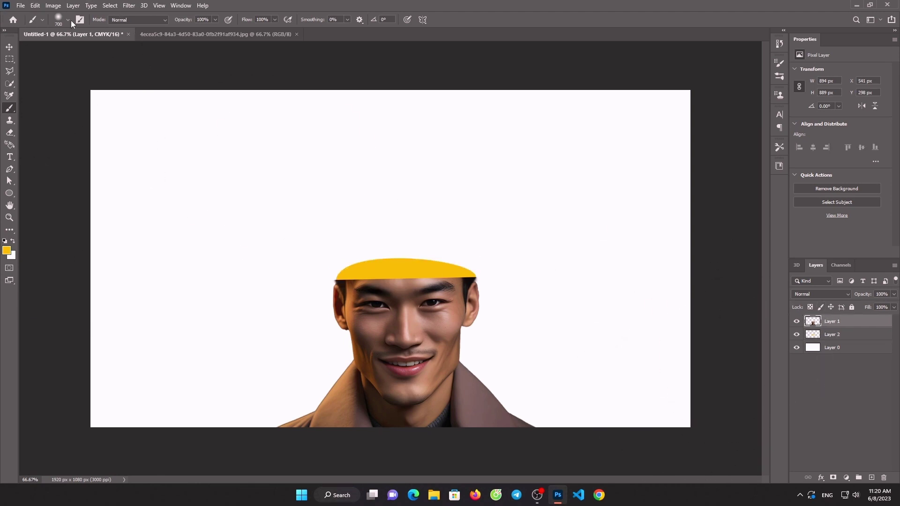
left_click(30, 5)
Step: Open five grass images from Downloads, including how-to-plant-grass-seed and easy_guide_grass
left_click(21, 5)
left_click(42, 24)
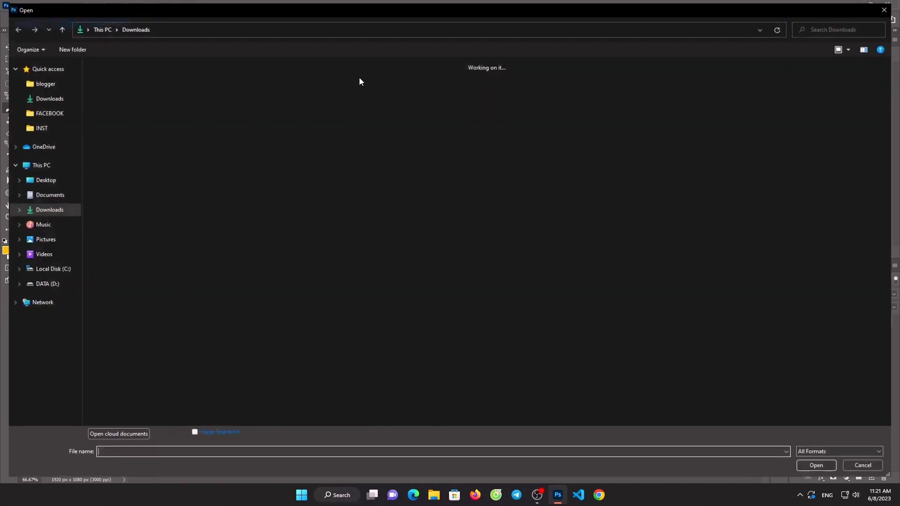
left_click(328, 106)
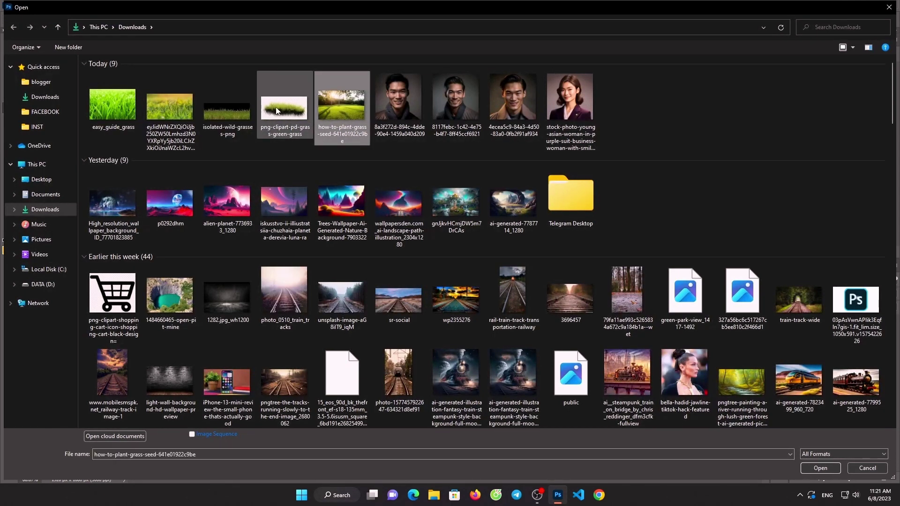
left_click(276, 111, "ctrl")
left_click(232, 113, "ctrl")
left_click(180, 119, "ctrl")
left_click(124, 113, "ctrl")
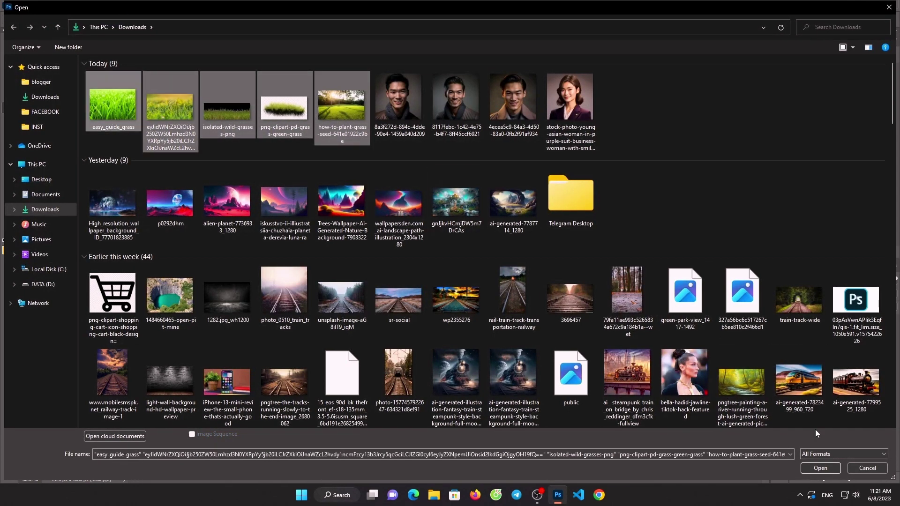
left_click(819, 466)
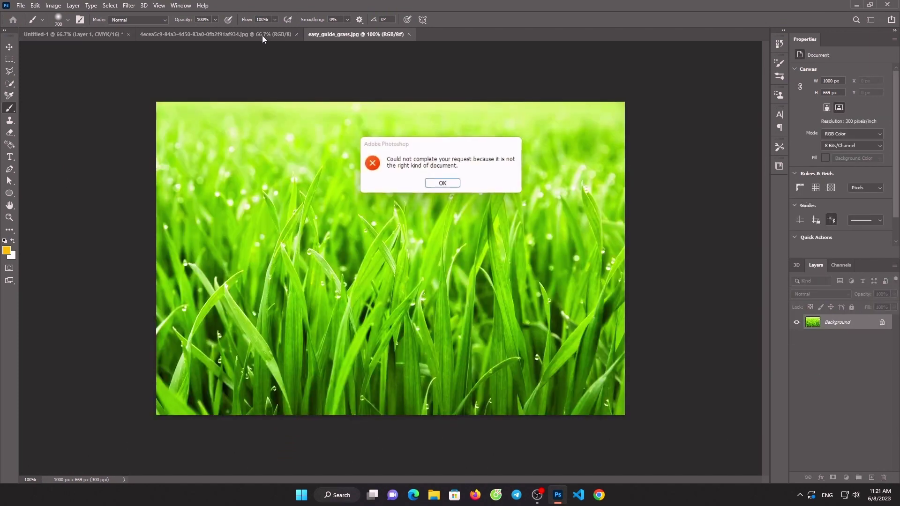
Step: Dismiss the wrong-document error and bring the sunlit lawn photo document to the front
left_click(436, 184)
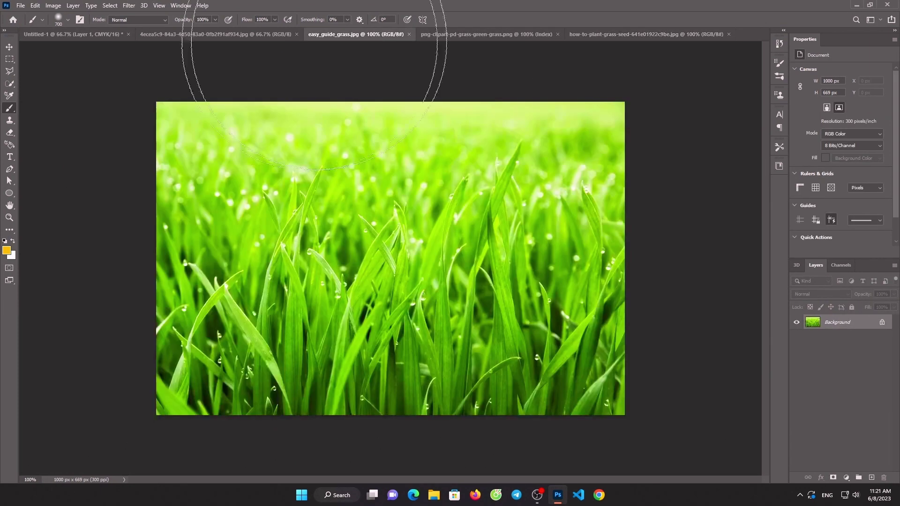
left_click(262, 35)
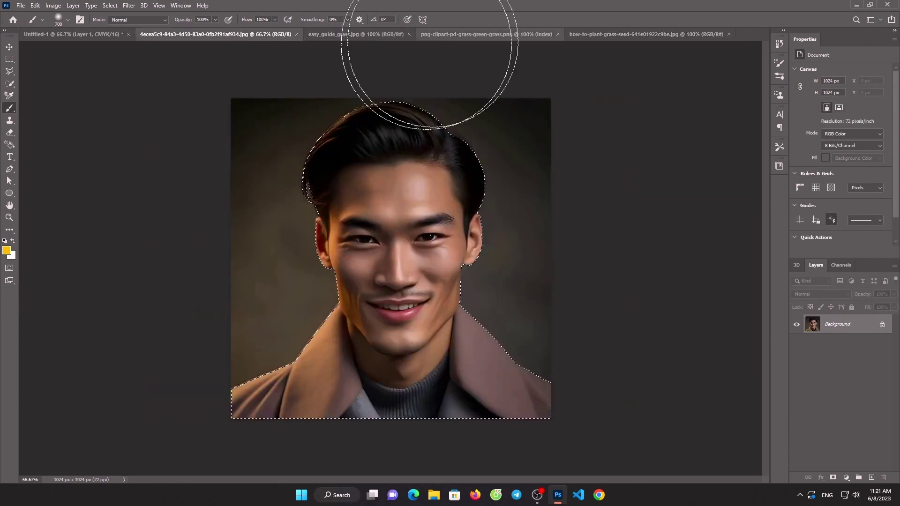
left_click(399, 35)
left_click(483, 34)
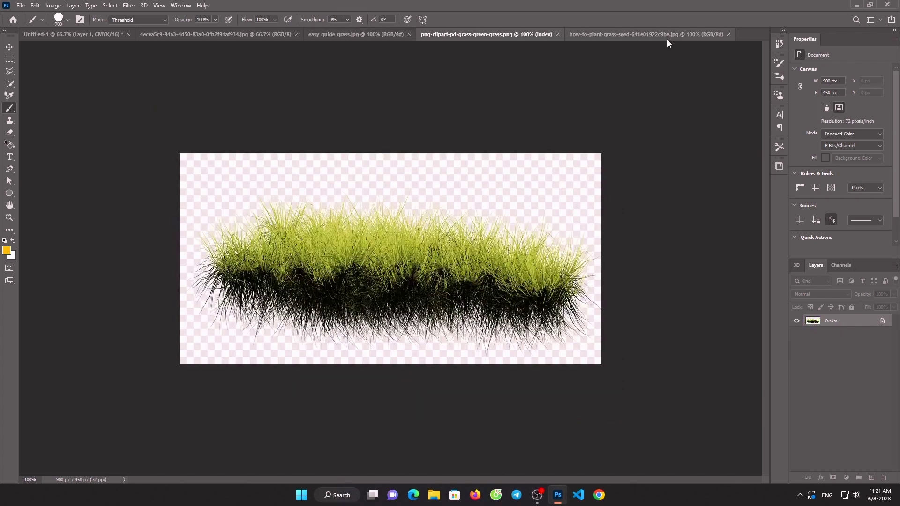
left_click(668, 36)
left_click(9, 47)
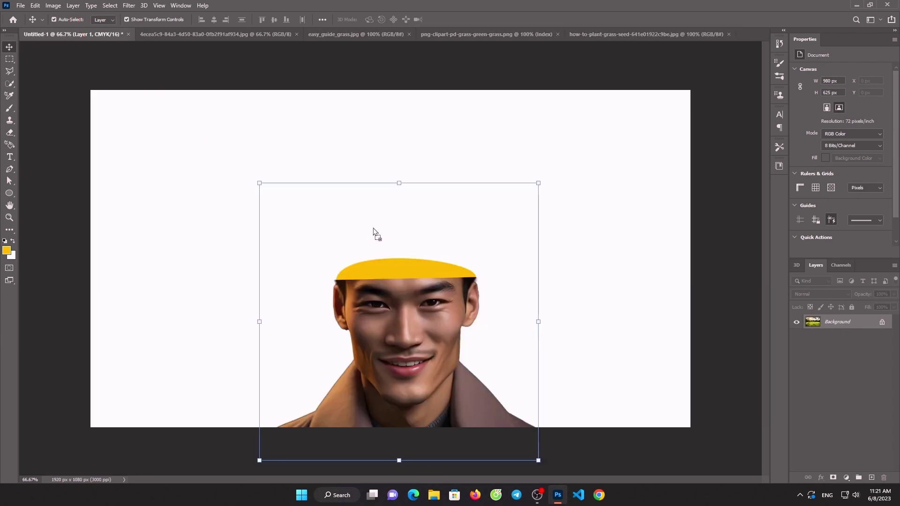
Step: Drag the lawn photo into Untitled-1 and shrink it over the man's head
left_click_drag(80, 35, 374, 231)
left_click(439, 193)
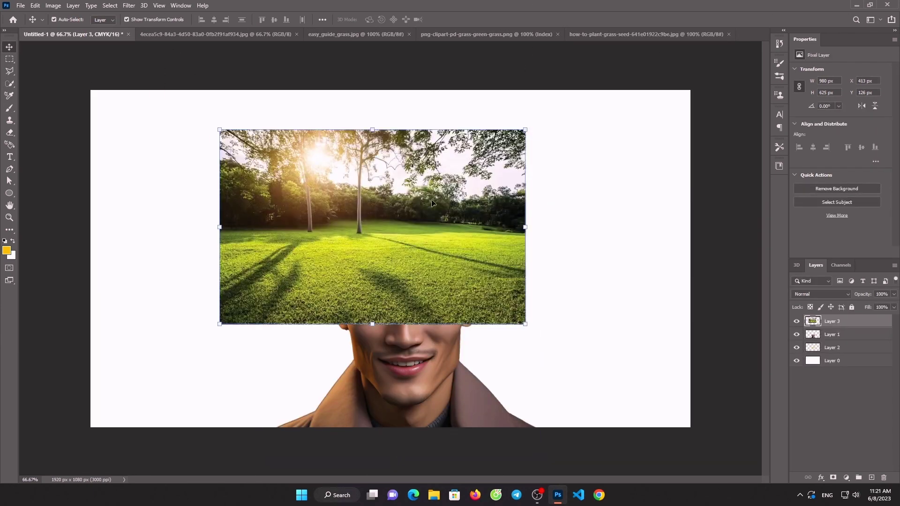
mouse_move(516, 202)
left_mouse_down()
mouse_move(533, 228)
mouse_move(383, 253)
left_mouse_up()
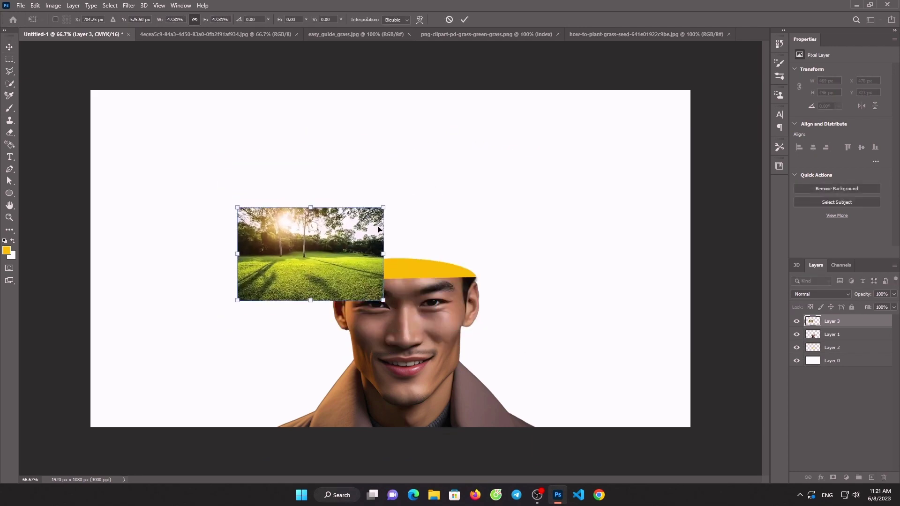
left_click_drag(338, 220, 433, 238)
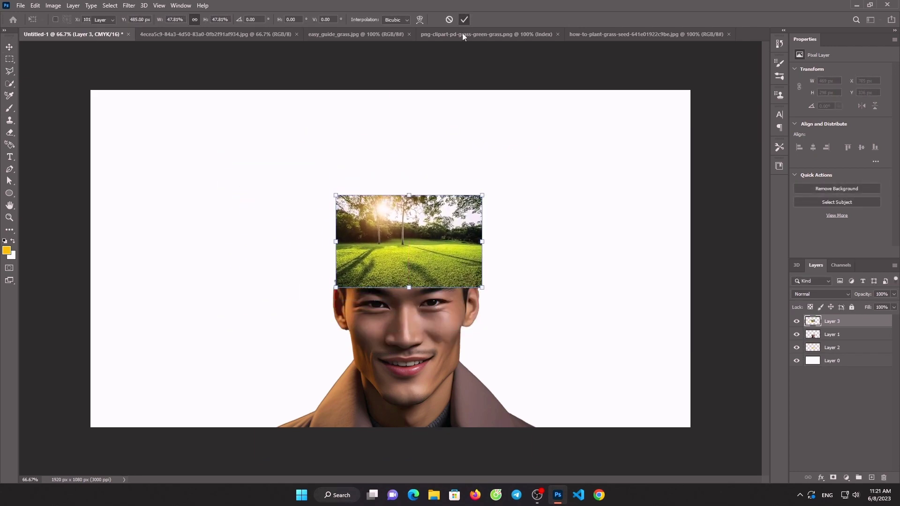
left_click(464, 19)
Step: Move the lawn layer beneath the man's layer and clip it to the yellow cap shape
right_click(863, 323)
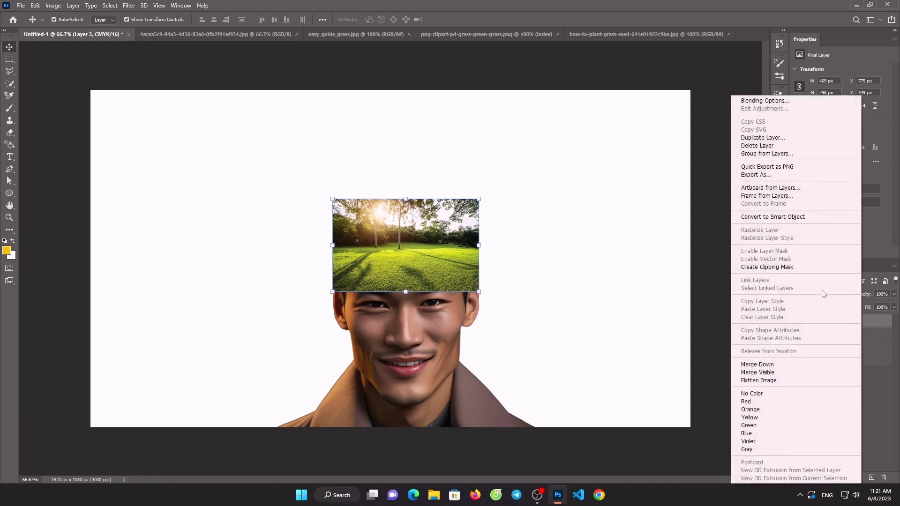
left_click(788, 266)
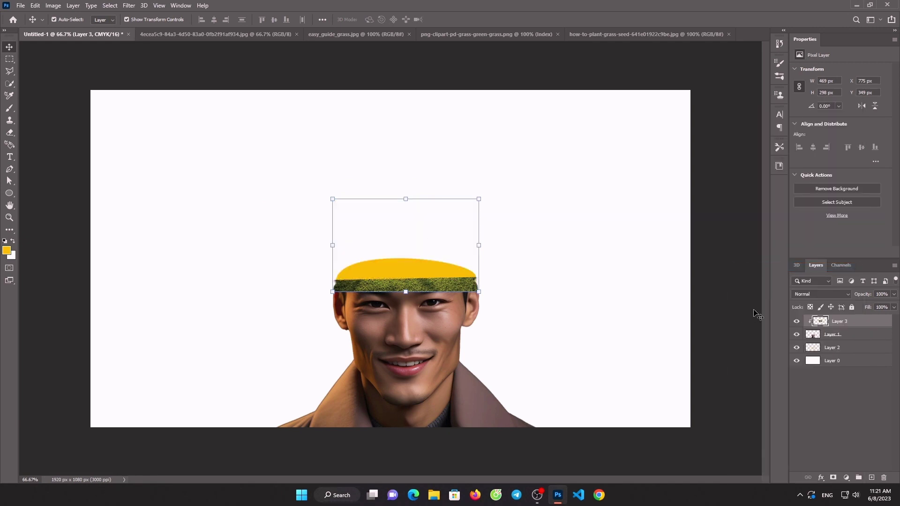
key("super+x")
key("Escape")
key("ctrl+alt+g")
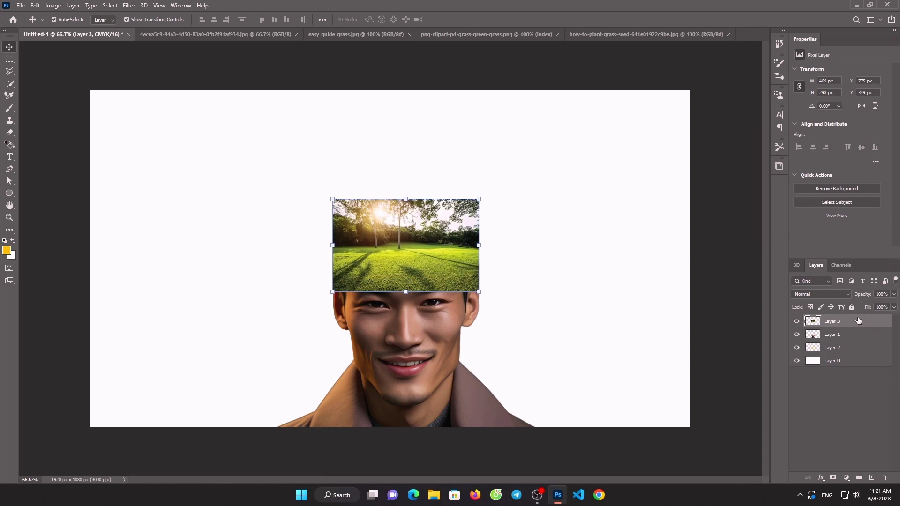
left_click_drag(859, 320, 858, 340)
right_click(858, 338)
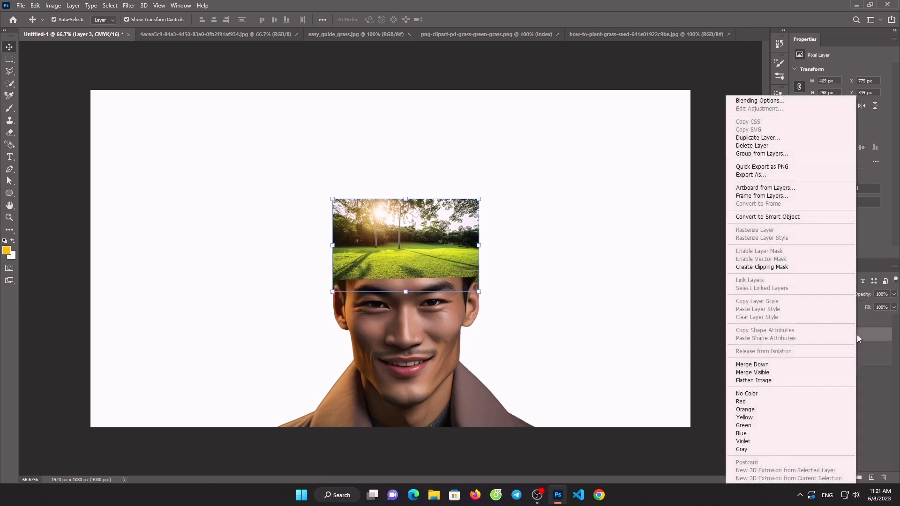
left_click(750, 266)
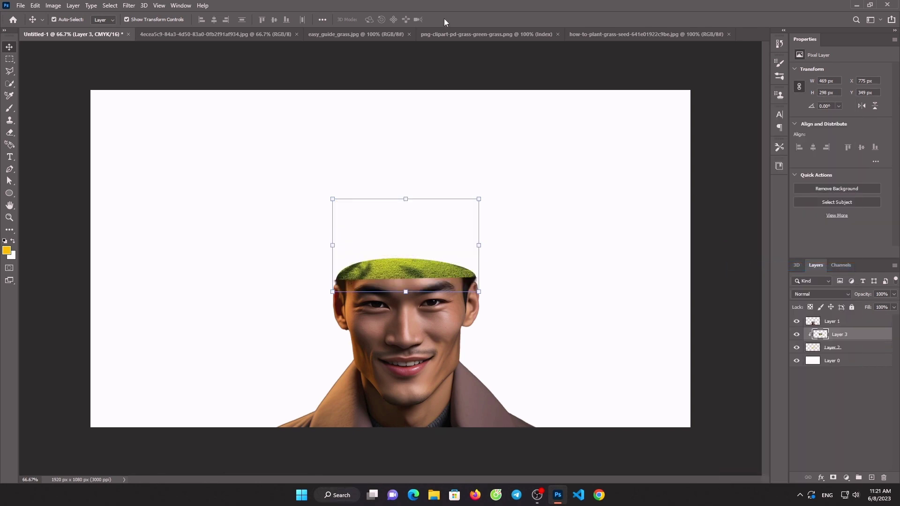
left_click(448, 34)
Step: Bring the easy_guide_grass close-up into the composite as a small patch on the cap's left edge
left_click(609, 34)
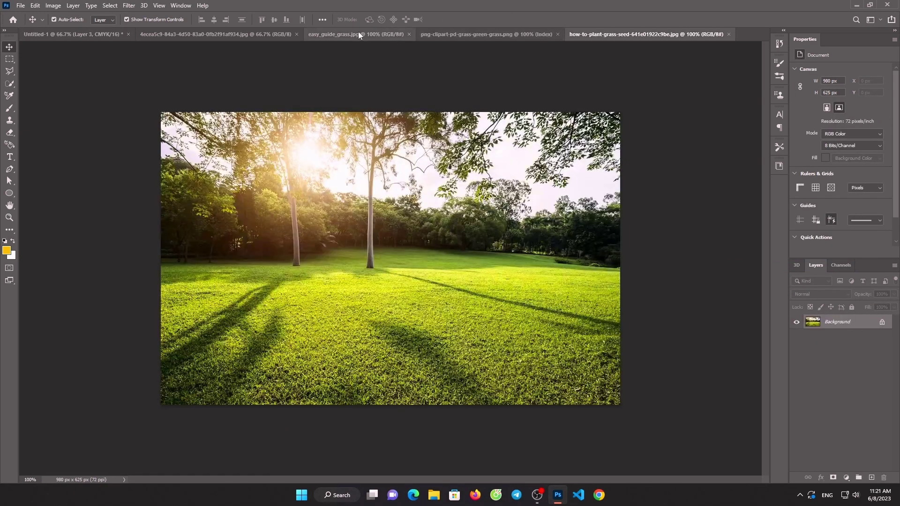
left_click(358, 34)
left_click(70, 34)
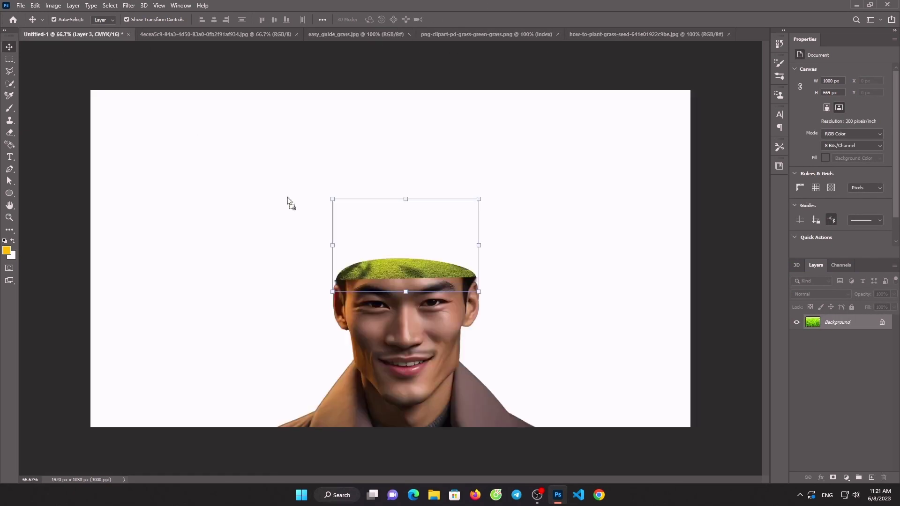
left_click_drag(288, 197, 406, 221)
left_click(439, 190)
left_click_drag(519, 258, 498, 259)
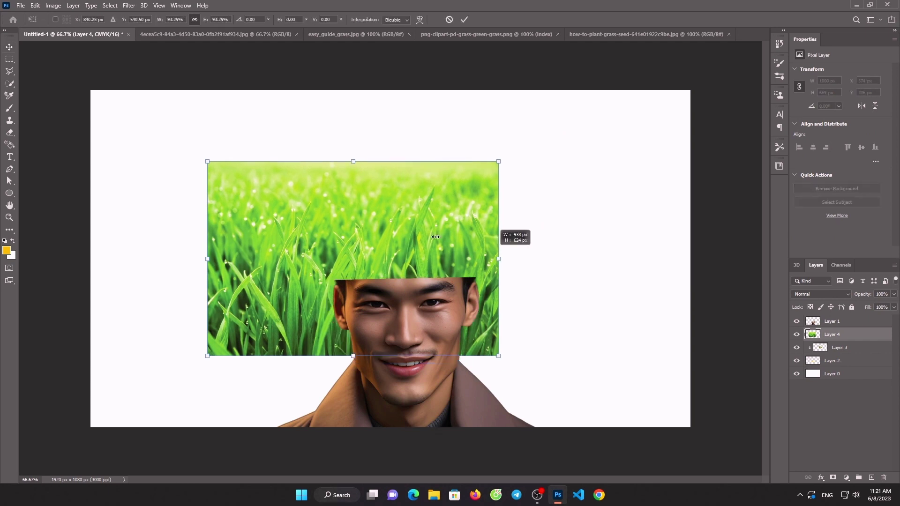
mouse_move(436, 237)
left_mouse_down()
mouse_move(241, 258)
mouse_move(359, 268)
left_mouse_up()
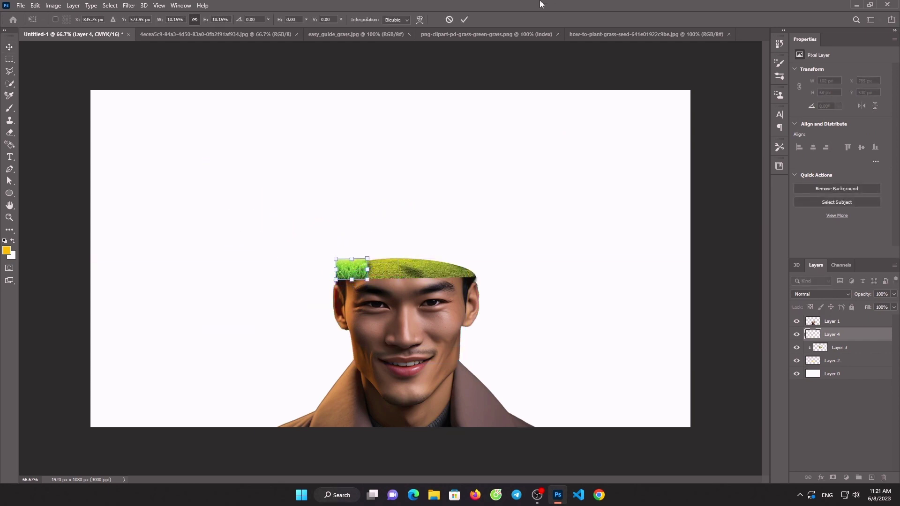
left_click(464, 19)
left_click_drag(357, 273, 353, 272)
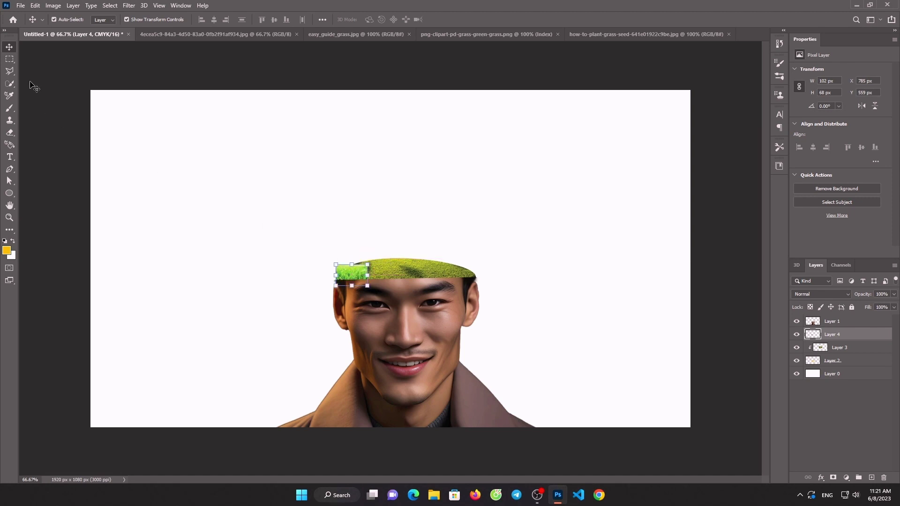
Step: Erase the patch's top into a fringe and duplicate it along the cap's lower edge
left_click(12, 109)
left_click(9, 133)
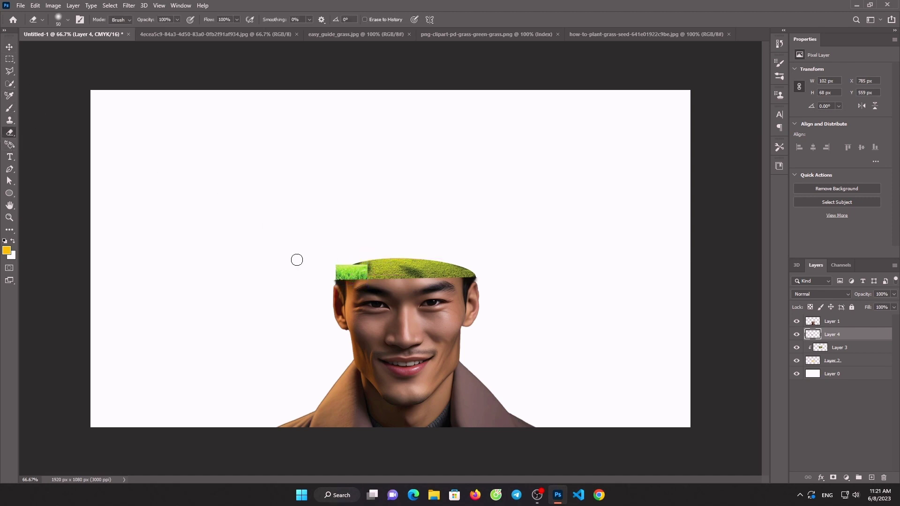
left_click_drag(332, 265, 371, 263)
left_click(9, 46)
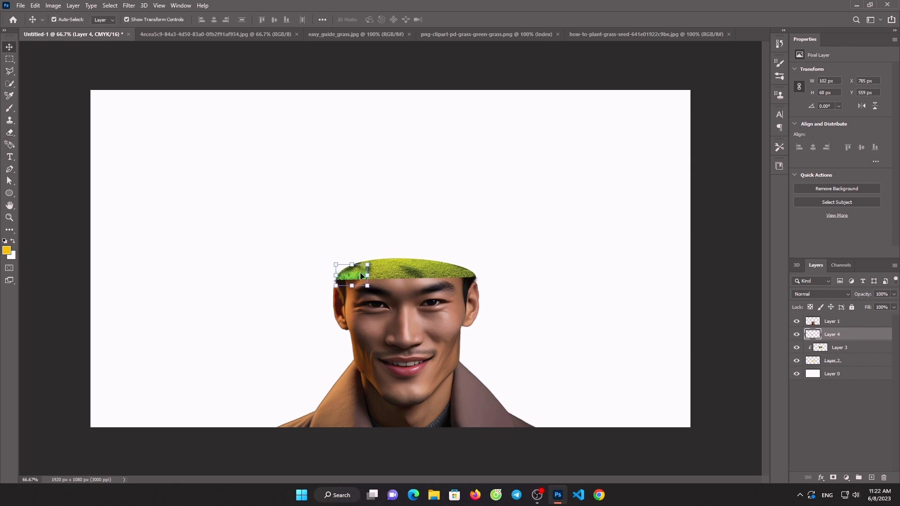
mouse_move(361, 274)
left_mouse_down()
mouse_move(370, 284)
mouse_move(469, 272)
left_mouse_up()
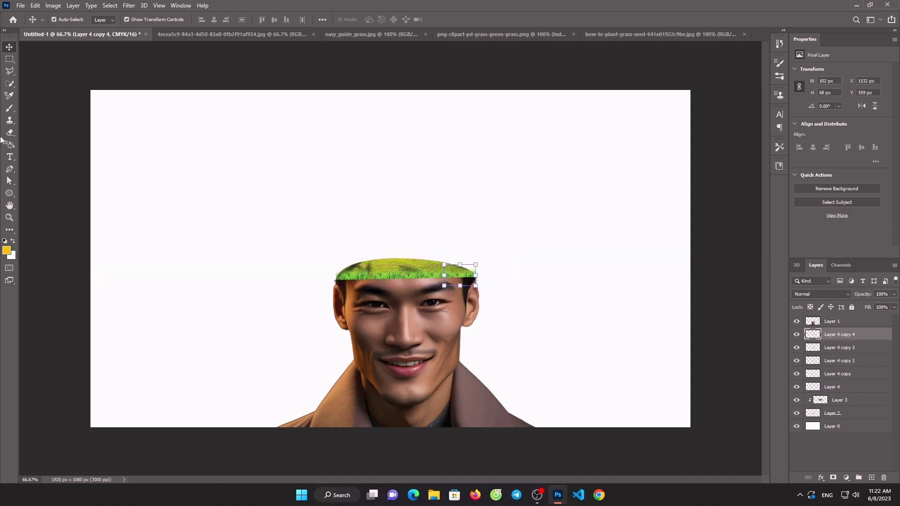
left_click(6, 135)
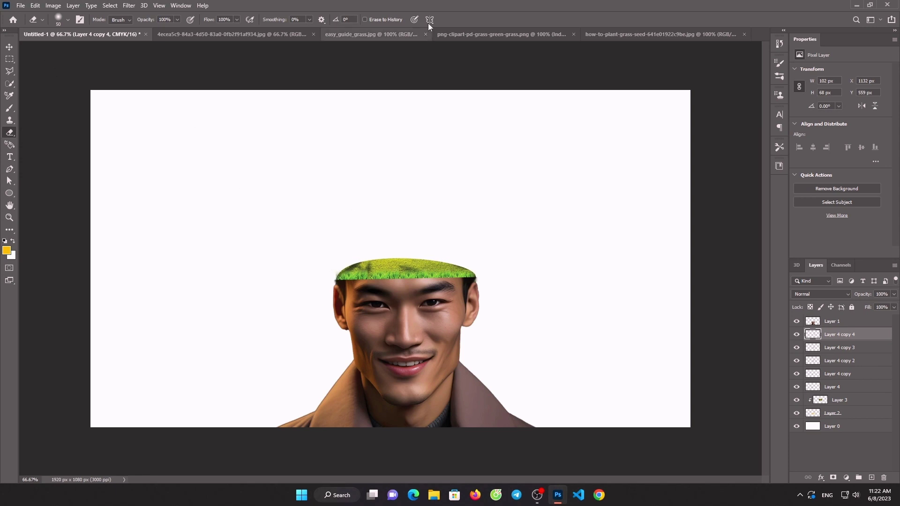
left_click(833, 375)
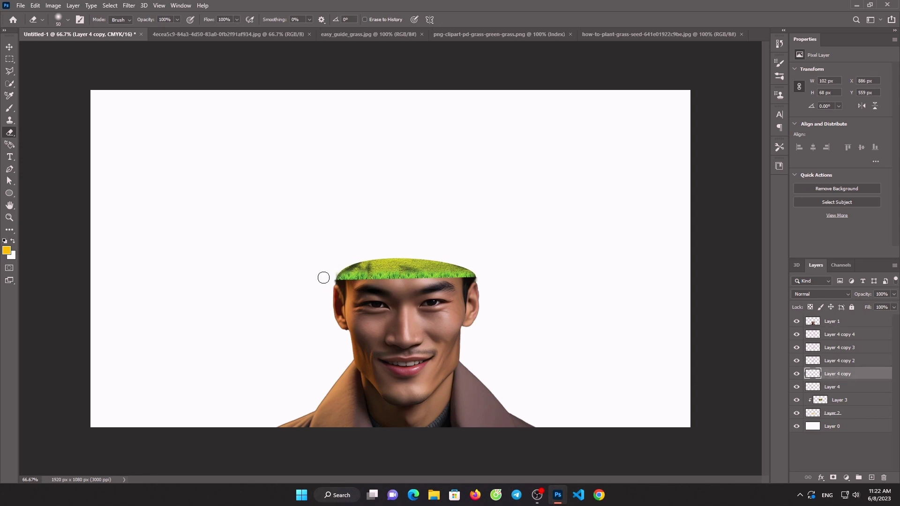
left_click(836, 388)
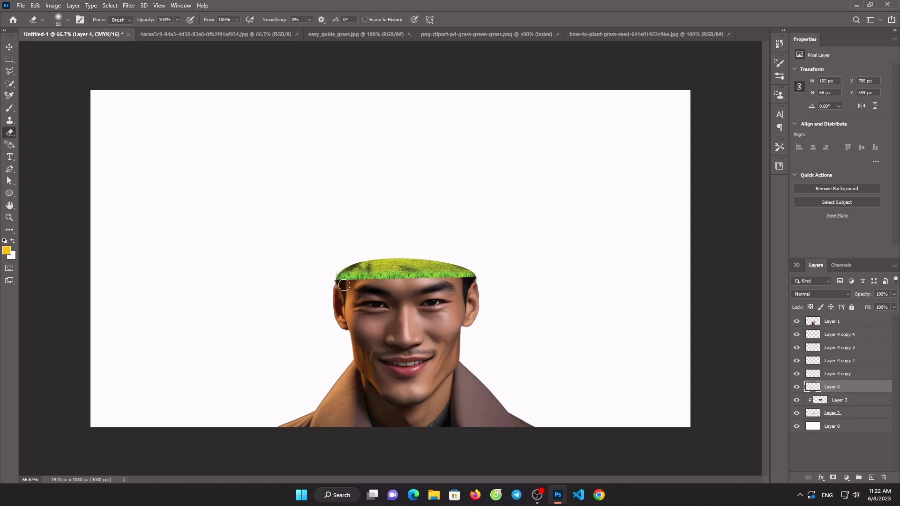
Step: Drag the grass clipart onto the park photo and stretch it wider
left_click(459, 34)
left_click(10, 59)
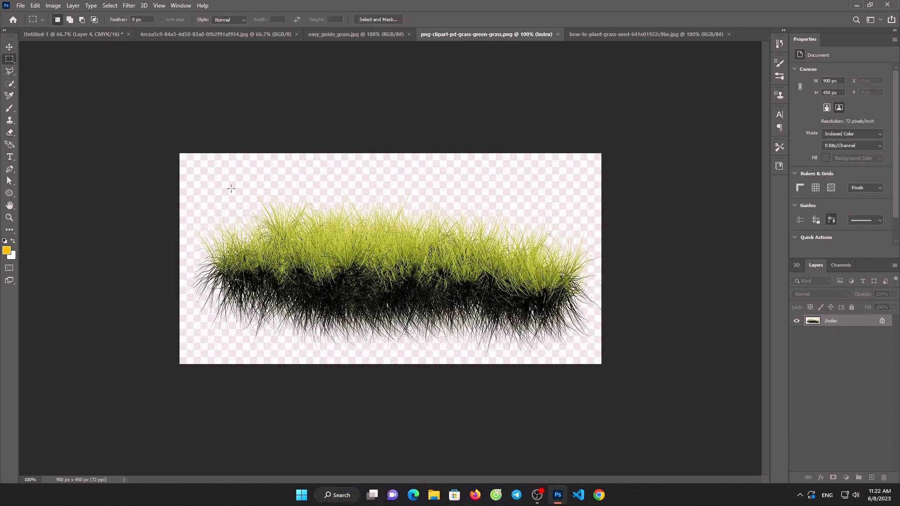
left_click(9, 47)
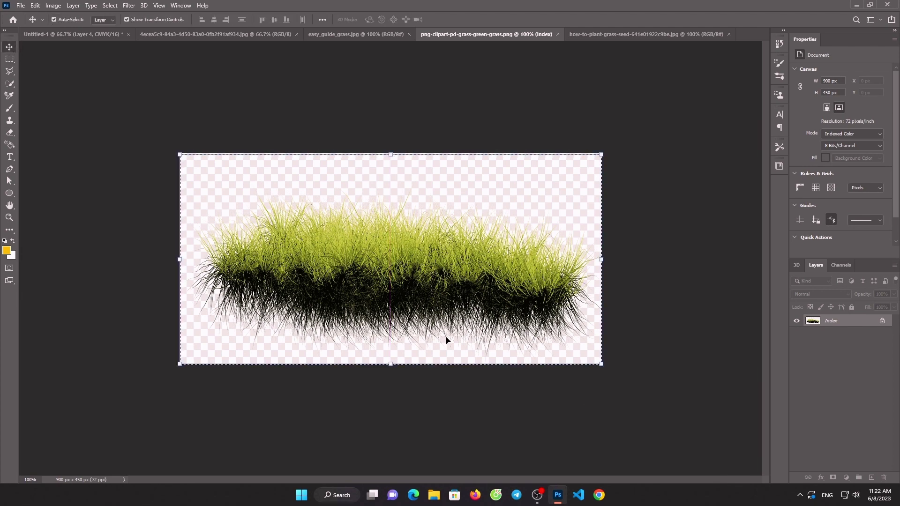
left_click_drag(446, 338, 649, 32)
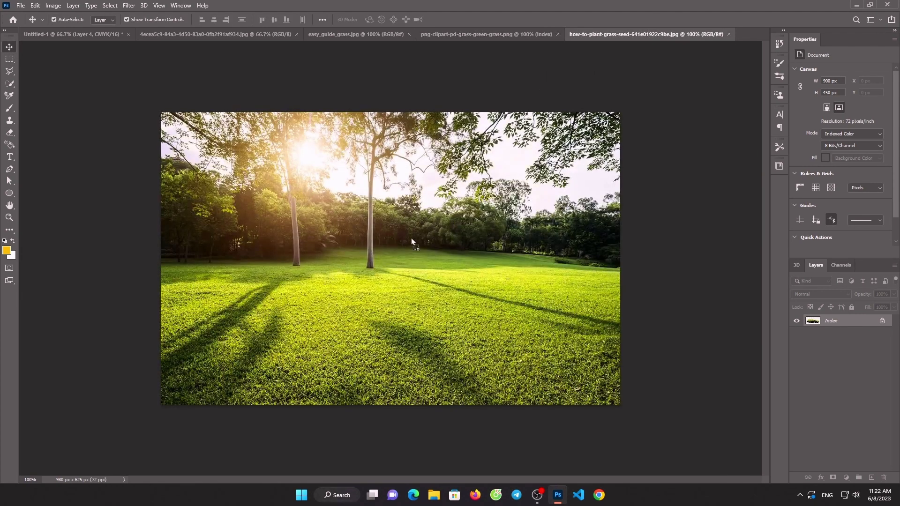
left_click_drag(412, 242, 440, 258)
key("ctrl+t")
left_click_drag(582, 237, 624, 245)
left_click(464, 19)
left_click_drag(374, 163, 365, 175)
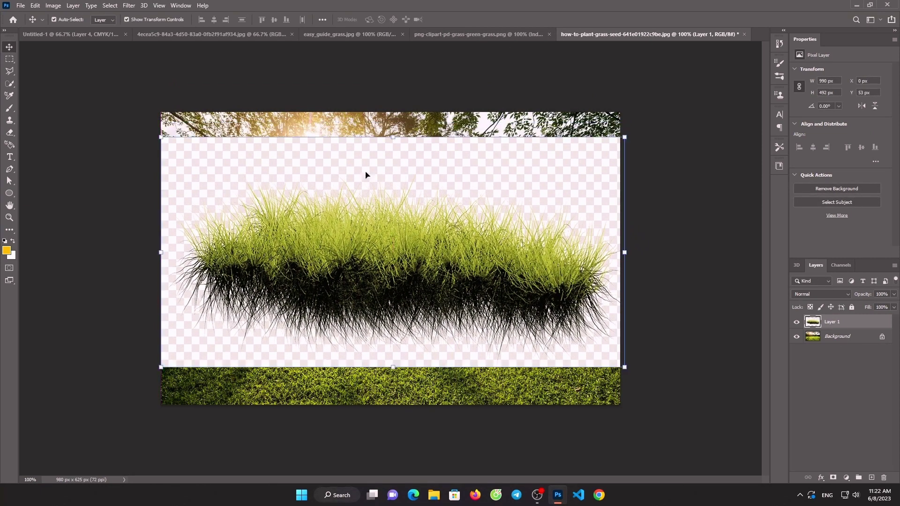
Step: Quick Select the lawn inside the grass outline and pull the patch out
left_click(10, 85)
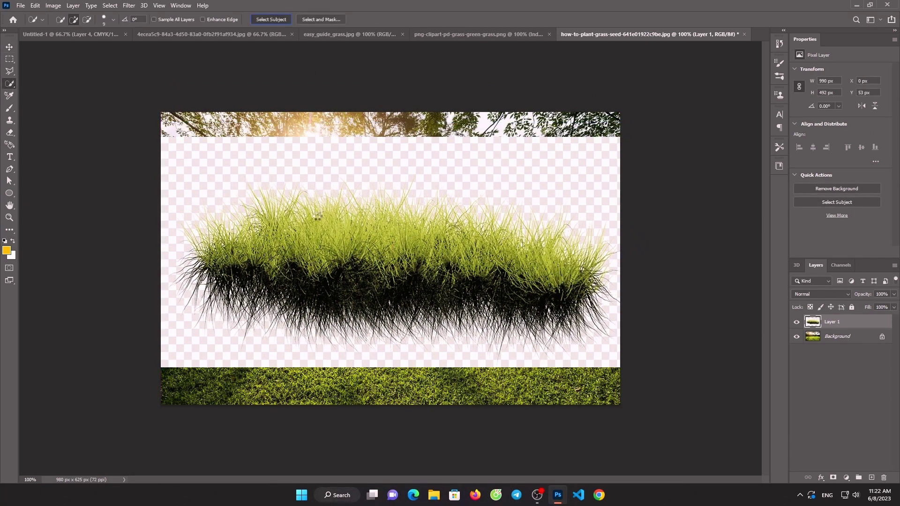
left_click_drag(317, 217, 469, 211)
key("v")
mouse_move(350, 243)
left_mouse_down()
mouse_move(282, 164)
mouse_move(64, 37)
mouse_move(375, 249)
left_mouse_up()
Step: Scale the lawn patch down onto the head and fine-tune a second patch's size and position
key("ctrl+t")
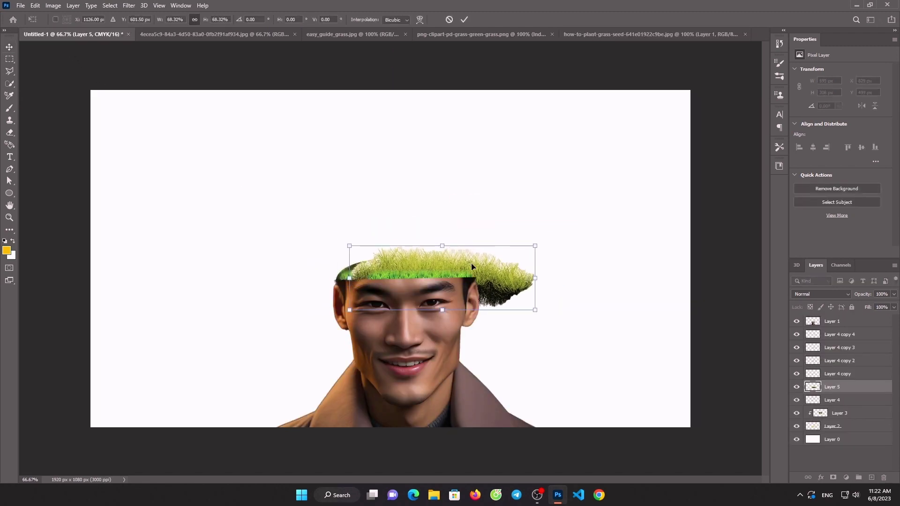
mouse_move(471, 266)
left_mouse_down()
mouse_move(415, 175)
mouse_move(383, 188)
mouse_move(404, 260)
mouse_move(451, 264)
left_mouse_up()
left_click(464, 20)
key("ctrl+t")
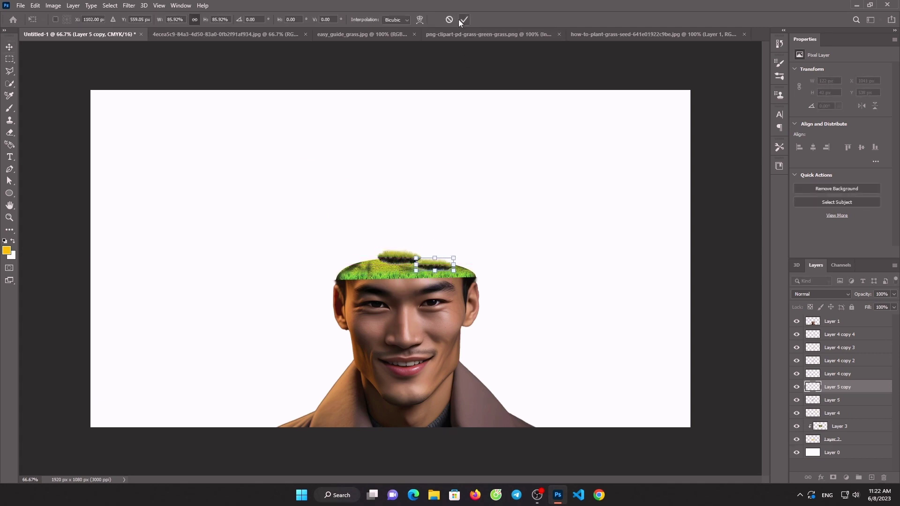
left_click(463, 20)
key("ctrl+t")
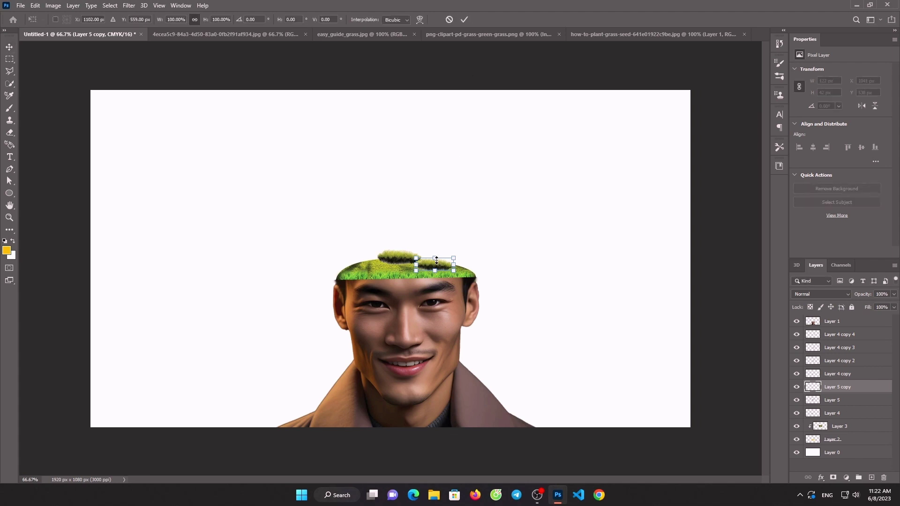
left_click_drag(437, 265, 437, 264)
left_click(464, 19)
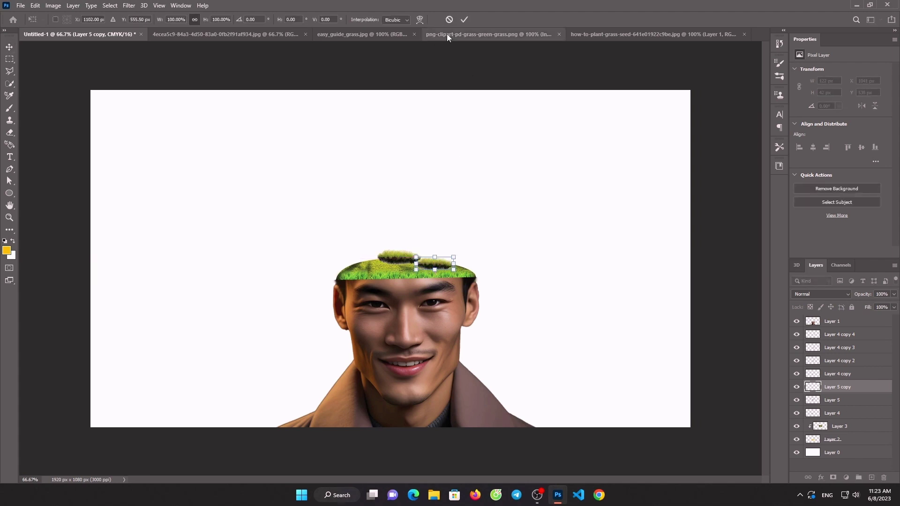
Step: Duplicate grass patches to the left and right, spreading them across the head
mouse_move(449, 258)
left_mouse_down()
mouse_move(377, 263)
mouse_move(358, 276)
left_mouse_up()
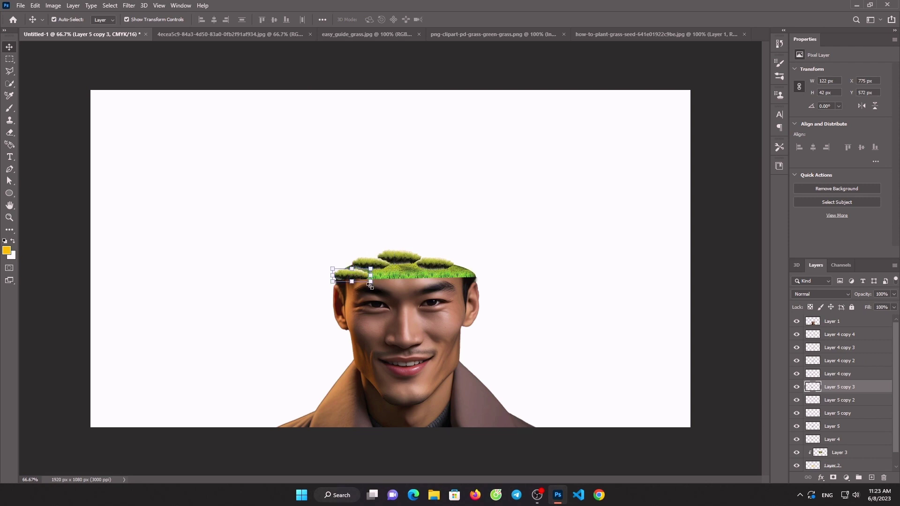
key("ctrl")
left_click_drag(370, 284, 371, 284)
left_click_drag(390, 277, 398, 268)
left_click(398, 271)
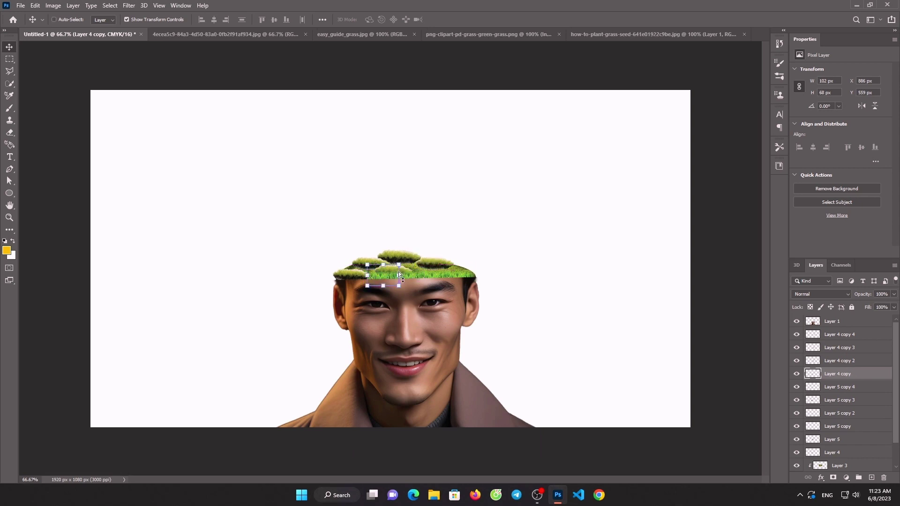
left_click(452, 187)
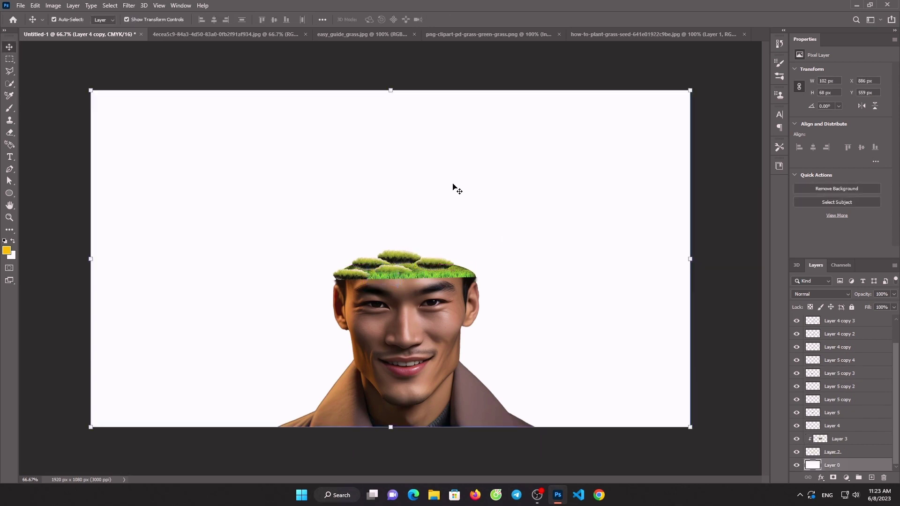
left_click(399, 269)
left_click_drag(401, 272, 464, 273)
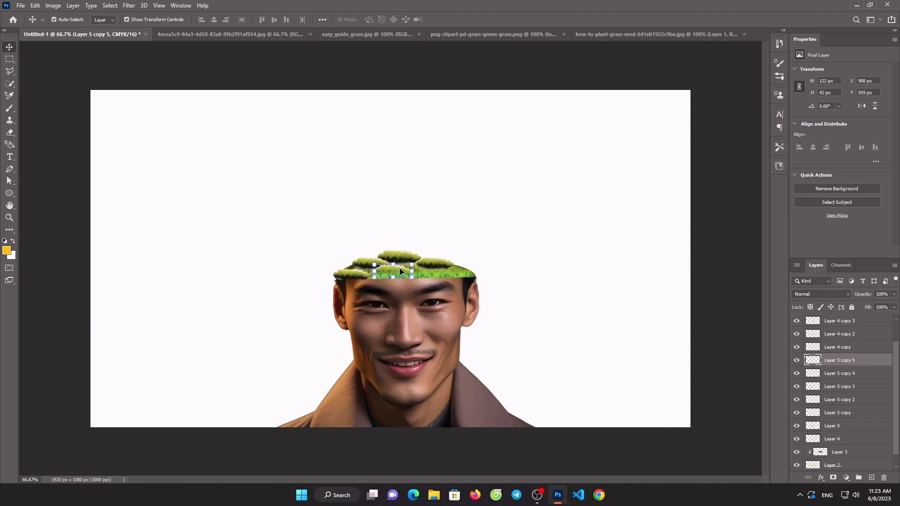
left_click(470, 137)
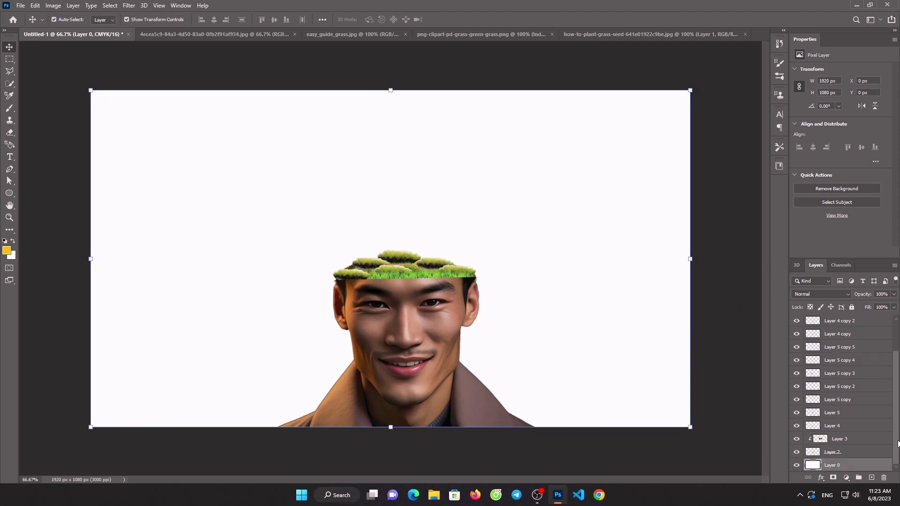
Step: Select the head and grass layers together and duplicate them
left_click(839, 454)
scroll(853, 412, "up", 3)
left_click(840, 322, "shift")
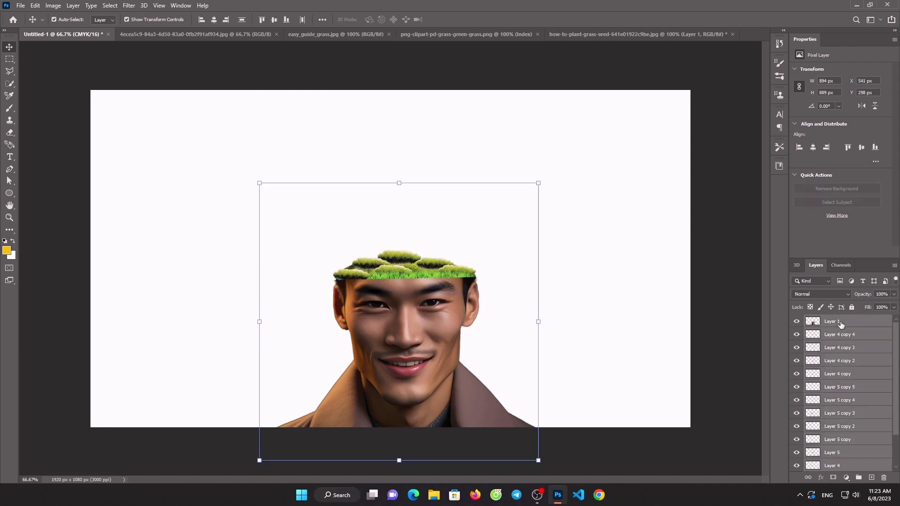
left_click_drag(423, 307, 422, 337)
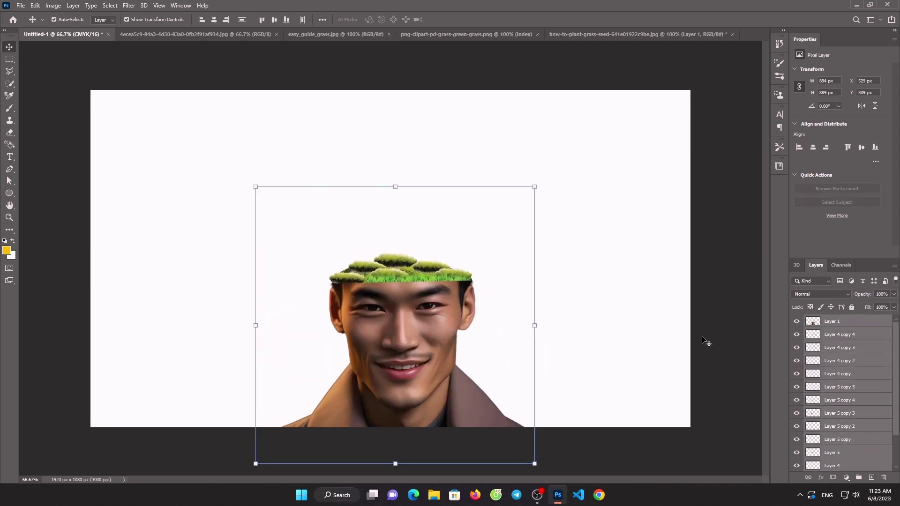
key("ctrl+j")
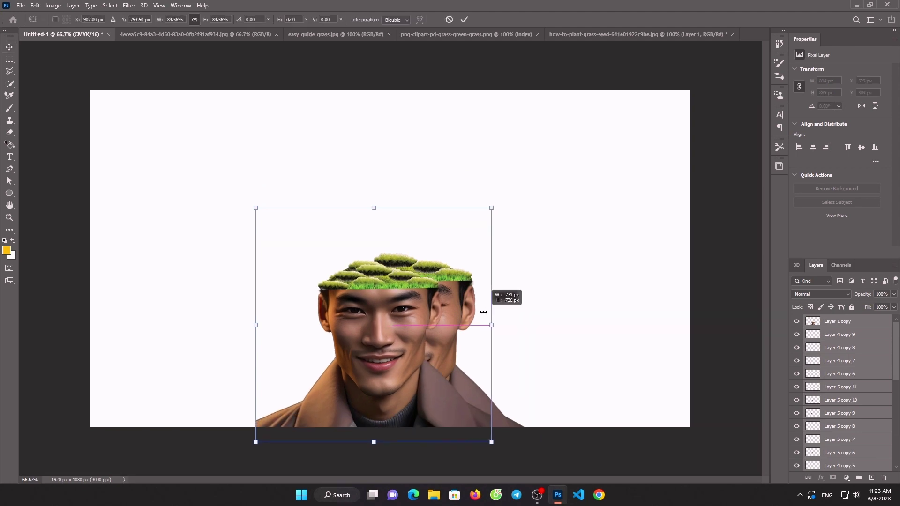
Step: Scale the grass-topped head copy to about half size and set it atop the original head
left_click_drag(536, 328, 403, 325)
mouse_move(325, 334)
left_mouse_down()
mouse_move(395, 240)
mouse_move(396, 257)
left_mouse_up()
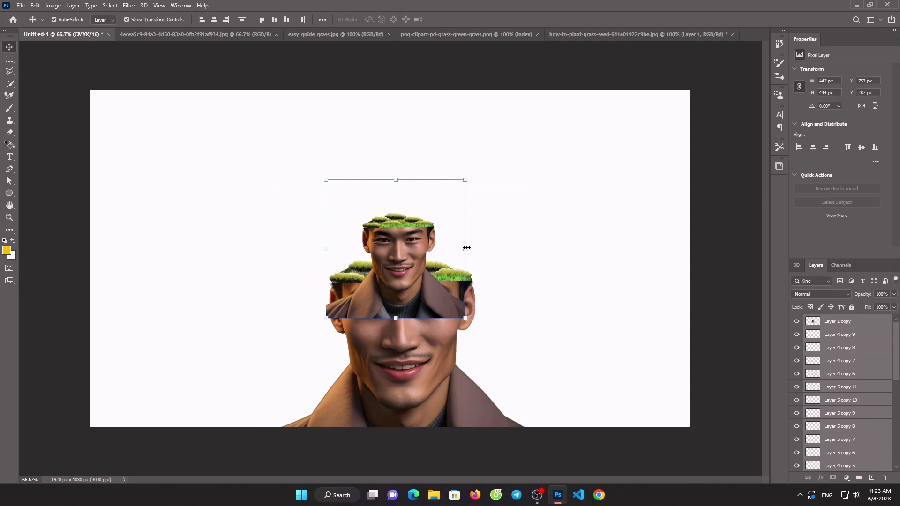
left_click_drag(461, 257, 390, 257)
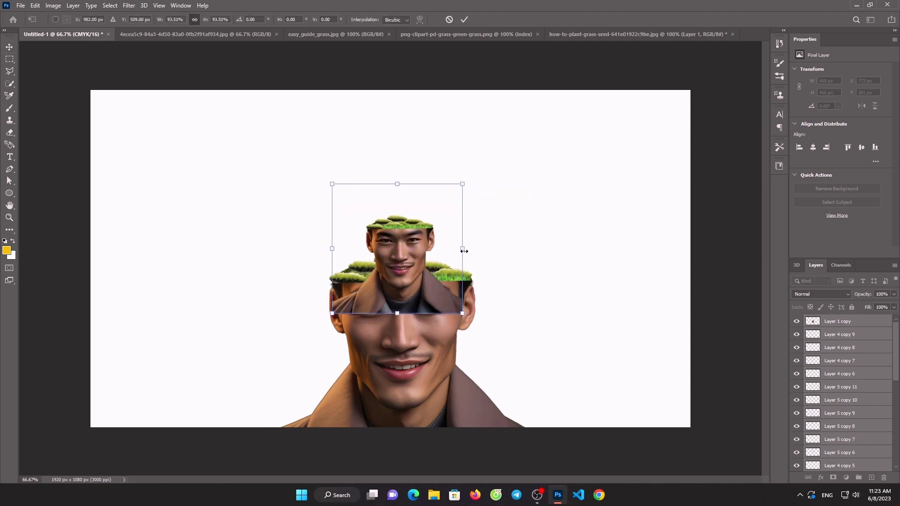
left_click_drag(463, 249, 472, 249)
left_click_drag(408, 269, 409, 260)
left_click(464, 19)
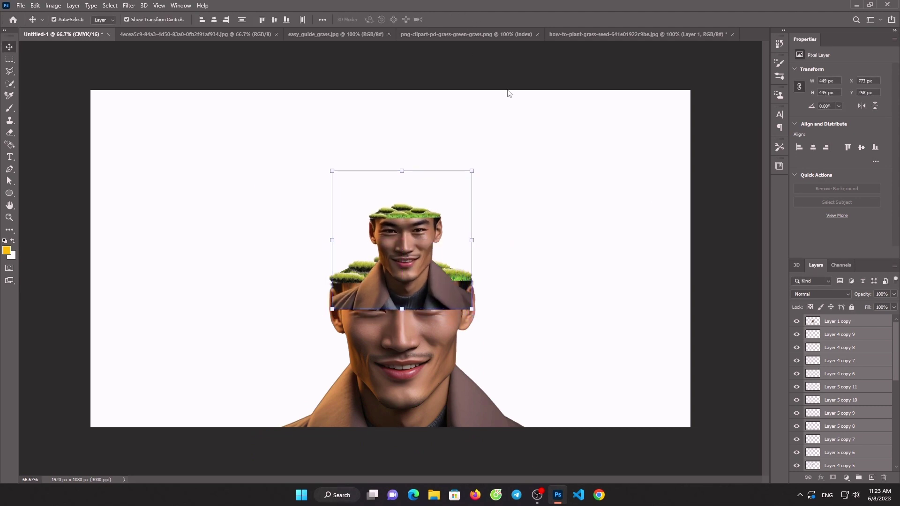
Step: Erase the small head's lower edge and nudge the small head's layers slightly left
left_click(11, 131)
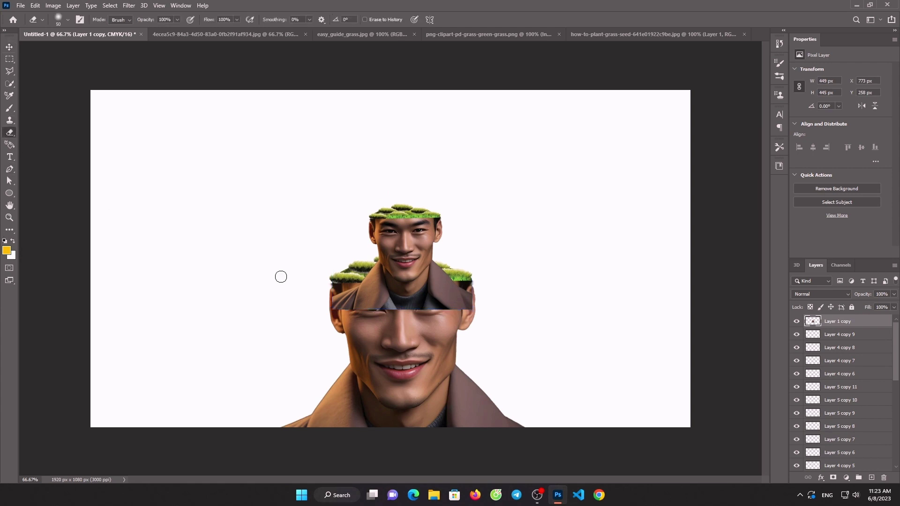
mouse_move(334, 298)
left_mouse_down()
mouse_move(450, 308)
mouse_move(441, 269)
mouse_move(339, 290)
mouse_move(420, 285)
mouse_move(376, 271)
left_mouse_up()
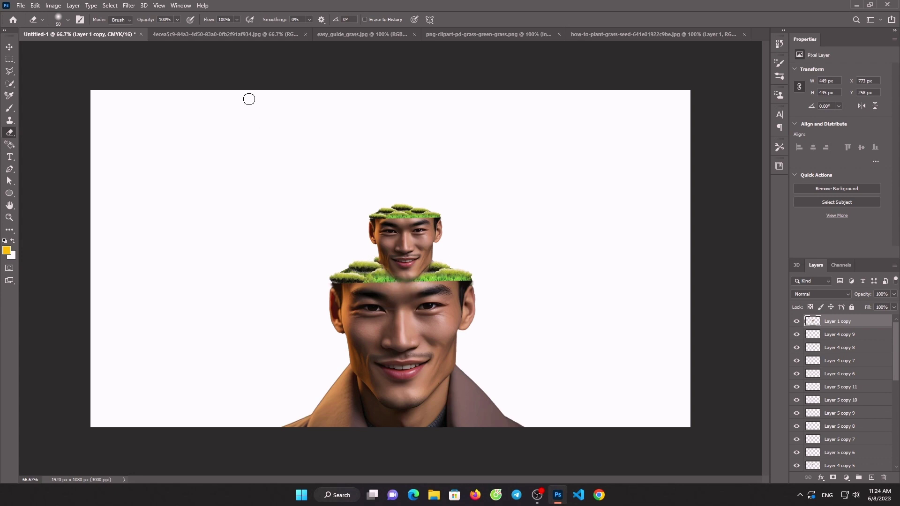
left_click(9, 47)
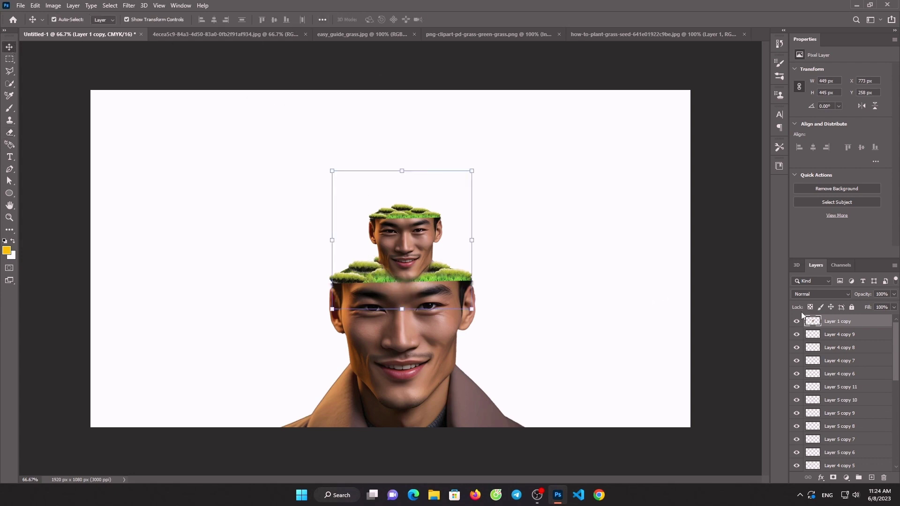
scroll(835, 352, "down", 3)
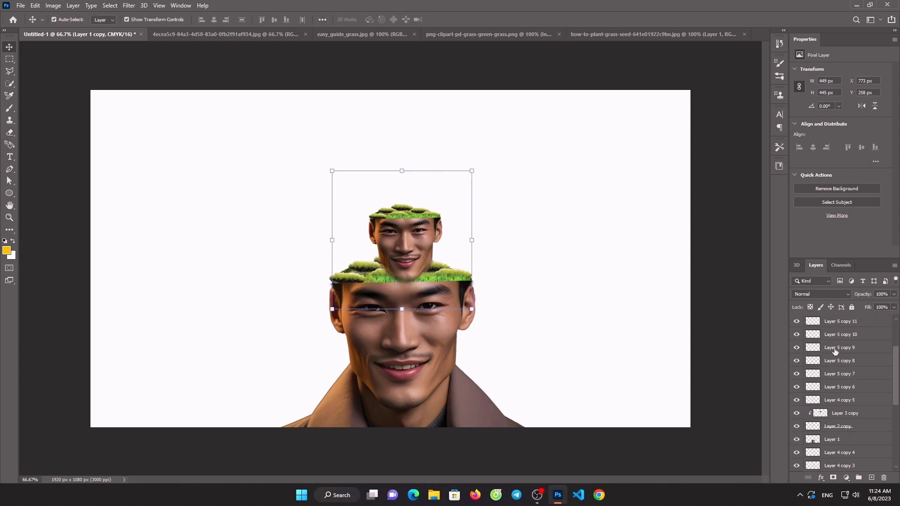
left_click(838, 426, "shift")
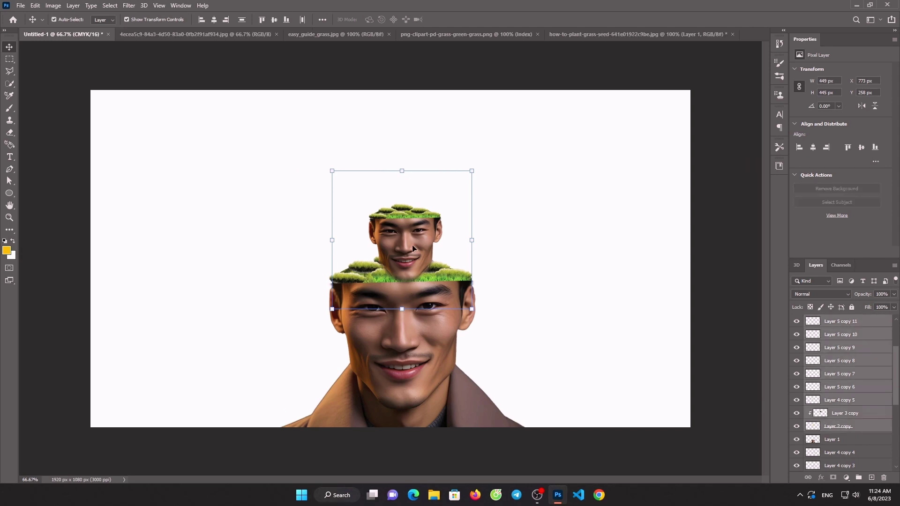
left_click_drag(413, 249, 406, 246)
Step: Close the unused 4ecea5c9 source photo
left_click(363, 100)
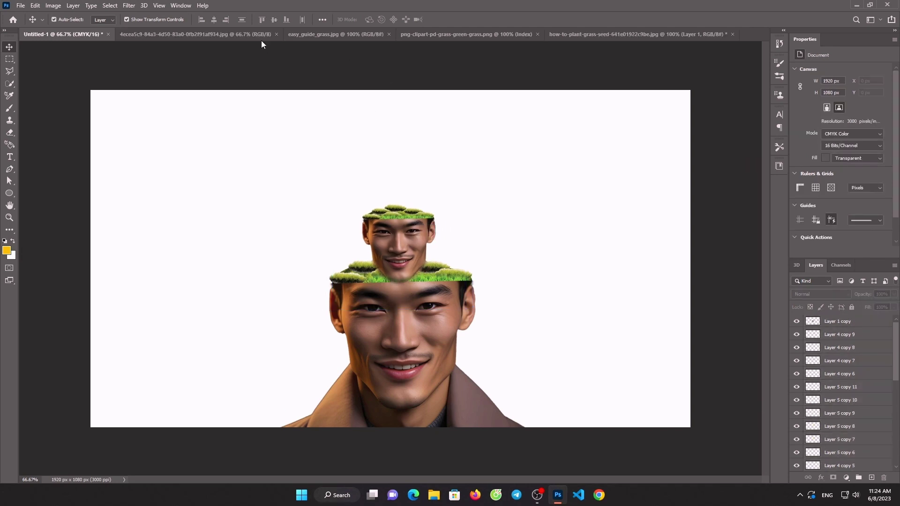
left_click(271, 36)
left_click(276, 34)
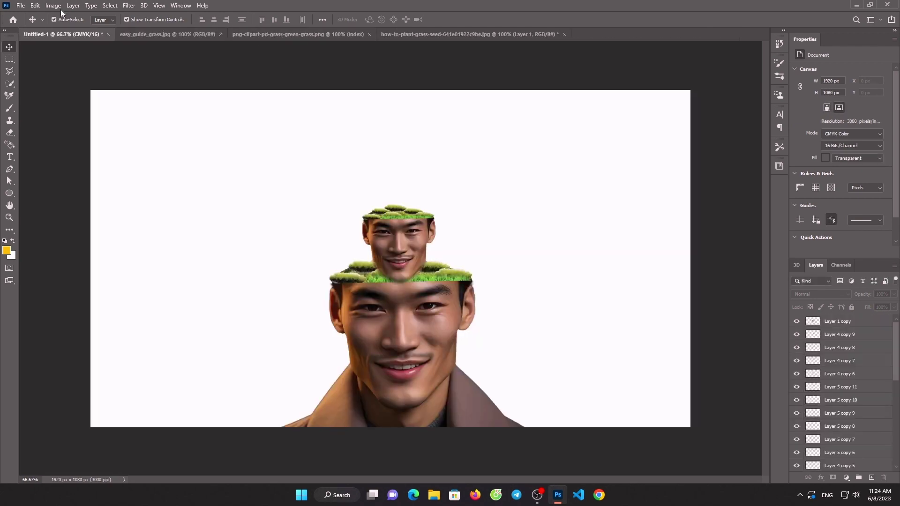
Step: Open the birds_PNG93 hummingbird image
left_click(20, 6)
left_click(21, 5)
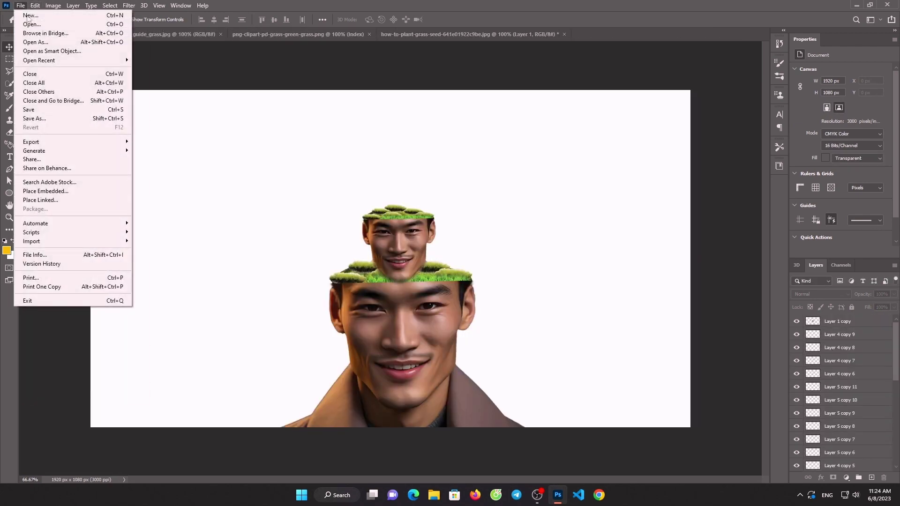
left_click(31, 24)
scroll(445, 195, "down", 10)
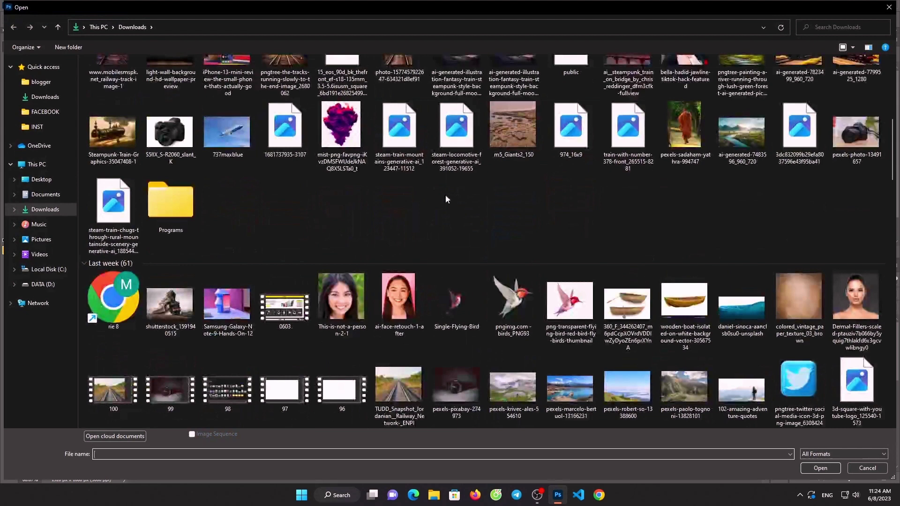
double_click(519, 293)
Step: Bring the hummingbird into Untitled-1, shrink it and perch it on the small head's grass
left_click_drag(389, 225, 355, 192)
left_click(476, 189)
mouse_move(587, 175)
left_mouse_down()
mouse_move(379, 160)
mouse_move(274, 176)
left_mouse_up()
left_click_drag(210, 184, 390, 192)
left_click(464, 20)
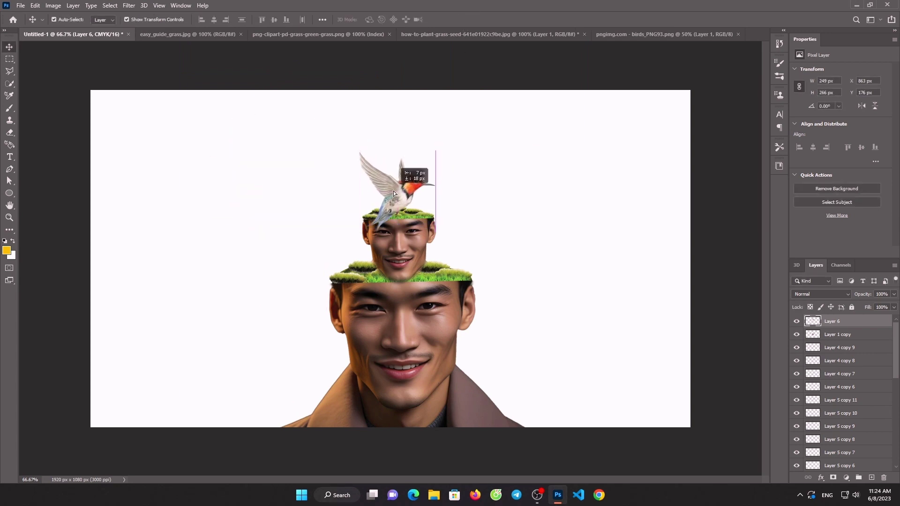
Step: Bring up the open-file dialog again for the next image
left_click(23, 6)
left_click(28, 24)
scroll(503, 145, "down", 10)
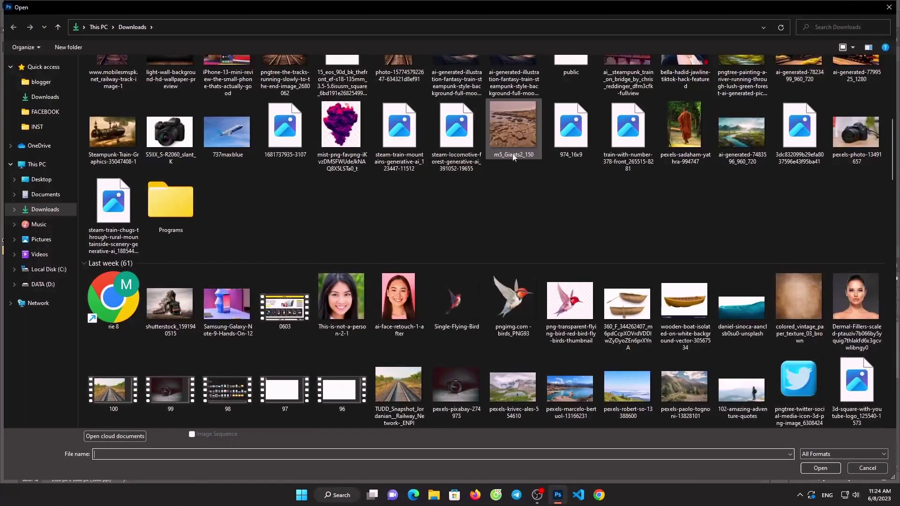
Step: Open the flying gulls image
scroll(516, 159, "down", 5)
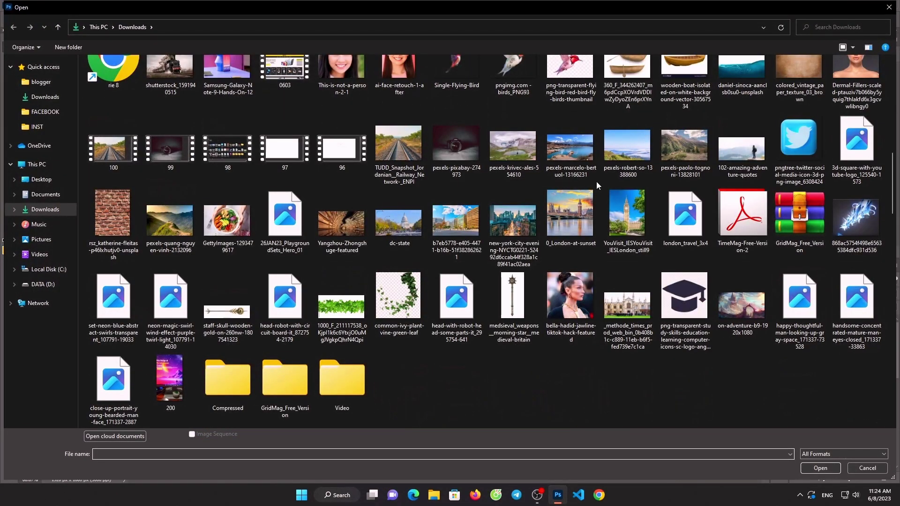
scroll(597, 185, "up", 2)
scroll(596, 185, "down", 7)
scroll(596, 186, "down", 5)
scroll(597, 185, "down", 5)
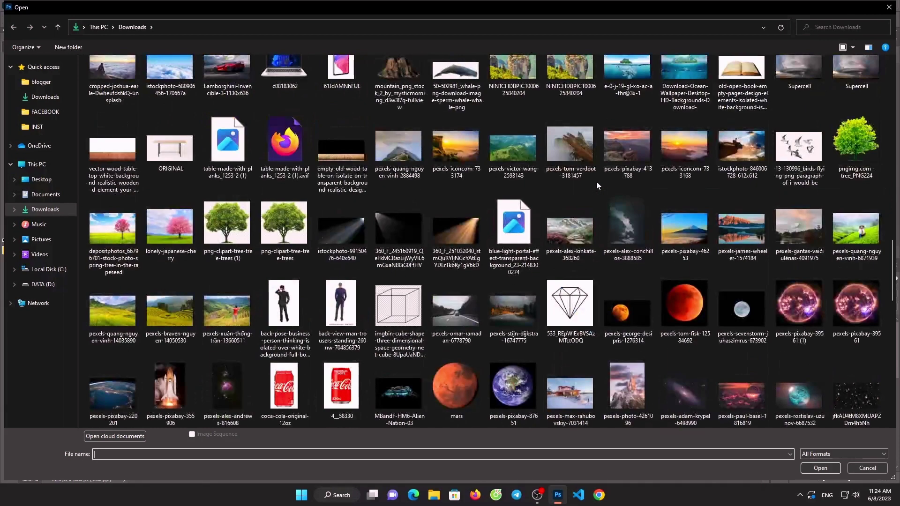
double_click(799, 148)
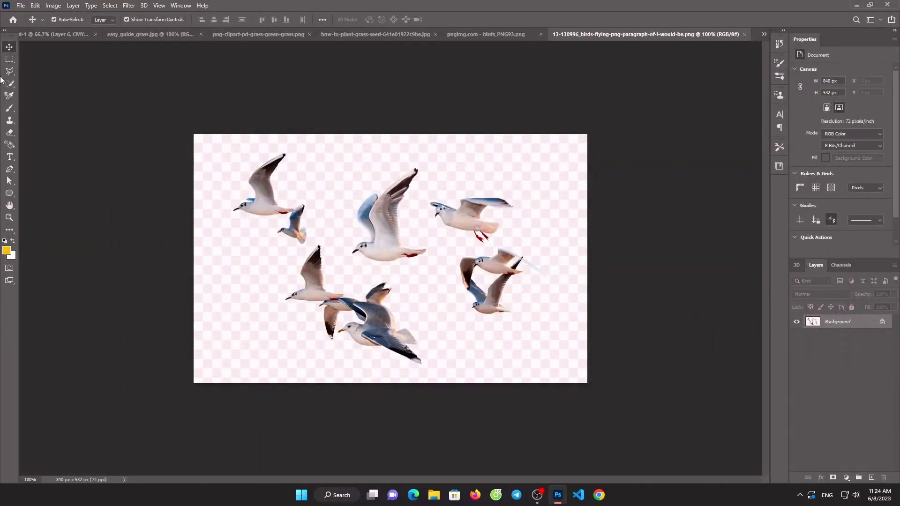
Step: Select the gulls, move them into Untitled-1 and shrink them beside the upper head
left_click(6, 86)
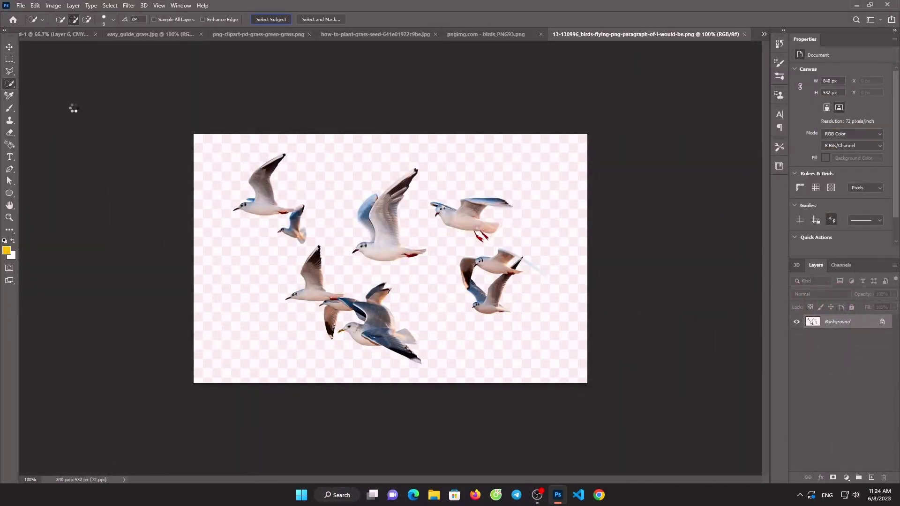
key("v")
left_click_drag(264, 191, 530, 196)
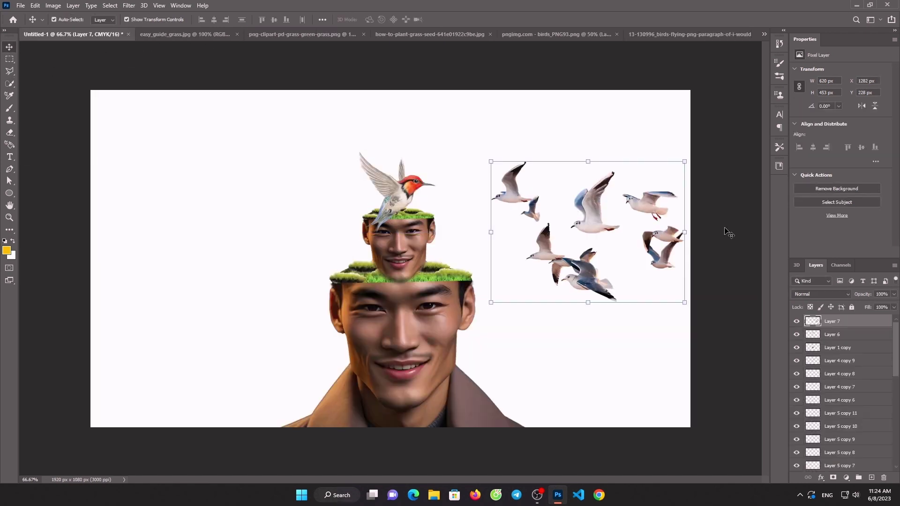
mouse_move(684, 233)
left_mouse_down()
mouse_move(535, 233)
mouse_move(462, 257)
left_mouse_up()
left_click(464, 20)
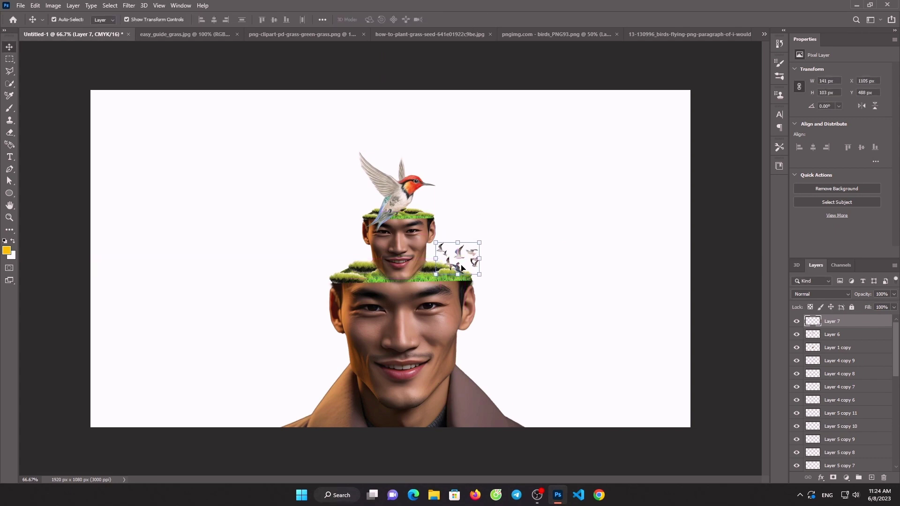
left_click(460, 268)
Step: Duplicate the gulls and place a much smaller copy near the hummingbird
key("ctrl+j")
left_click_drag(459, 257, 420, 208)
key("ctrl+t")
left_click(464, 21)
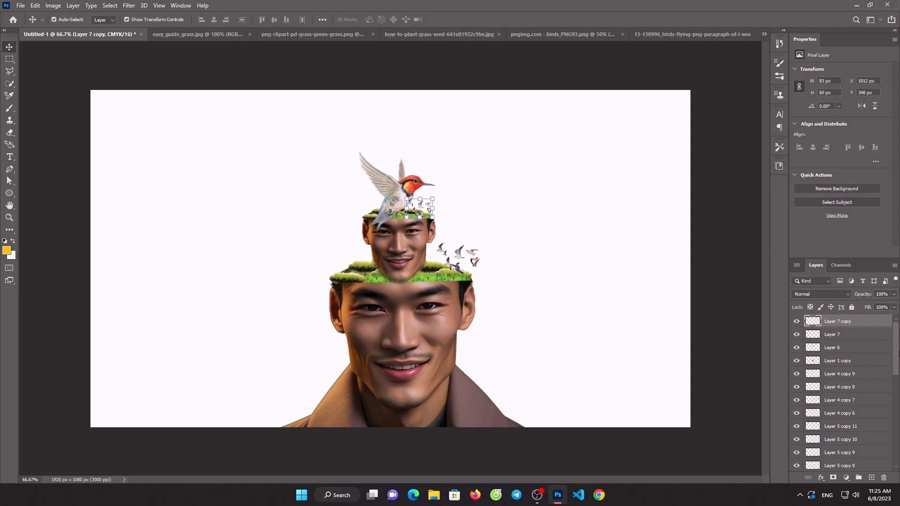
scroll(844, 399, "down", 5)
Step: Replace Layer 0's Outer Glow with a pink Gradient Overlay, then close easy_guide_grass.jpg
scroll(844, 399, "down", 5)
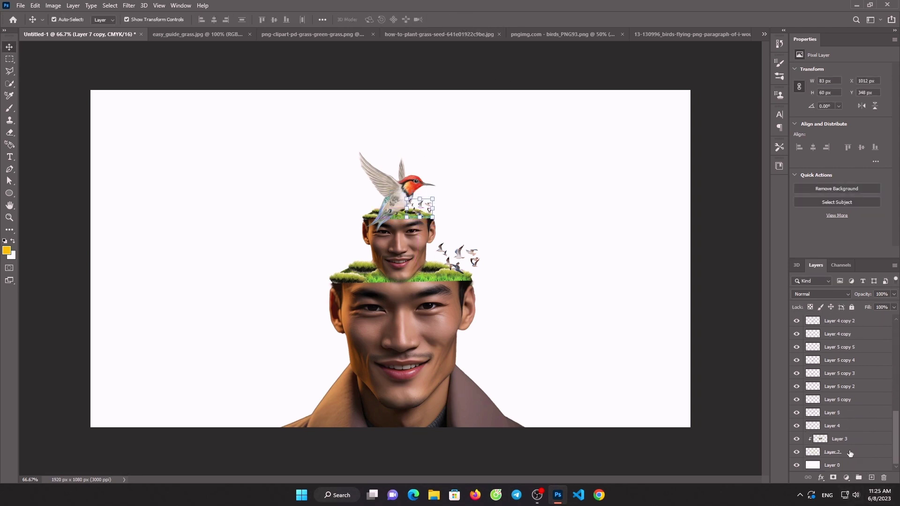
left_click(839, 465)
right_click(839, 465)
left_click(802, 80)
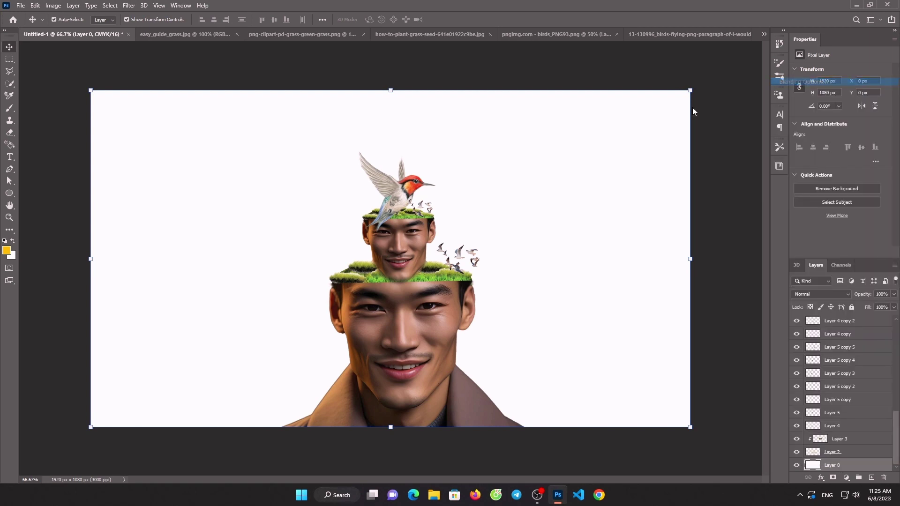
left_click(304, 223)
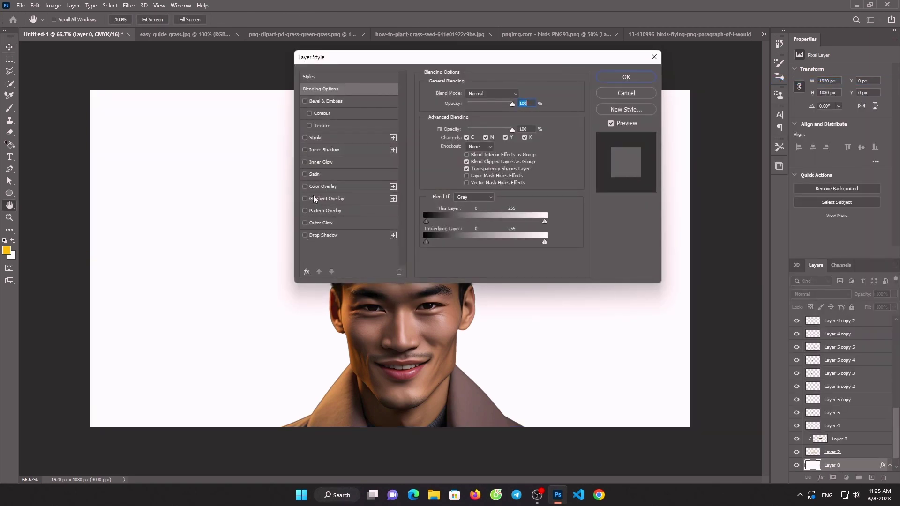
left_click(317, 199)
left_click(630, 79)
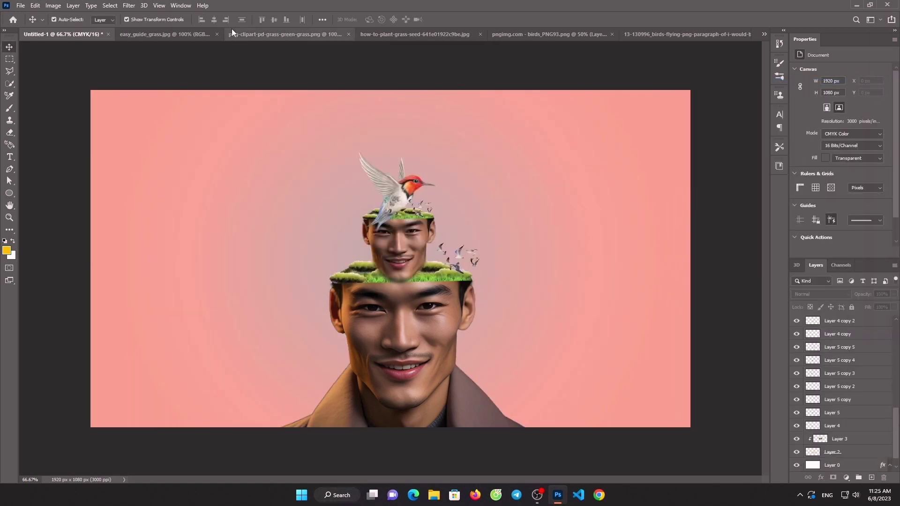
left_click(217, 35)
left_click(216, 35)
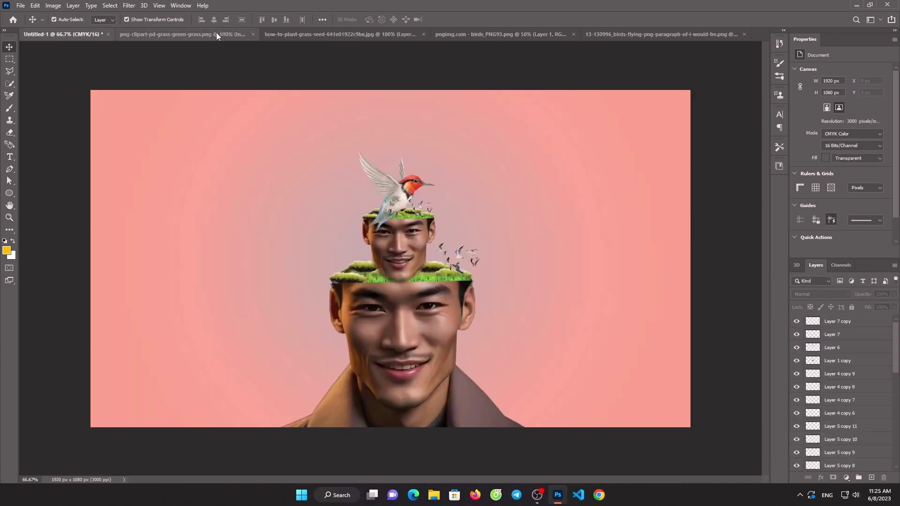
Step: Close the leftover grass and bird source documents without saving
left_click(255, 33)
left_click(303, 34)
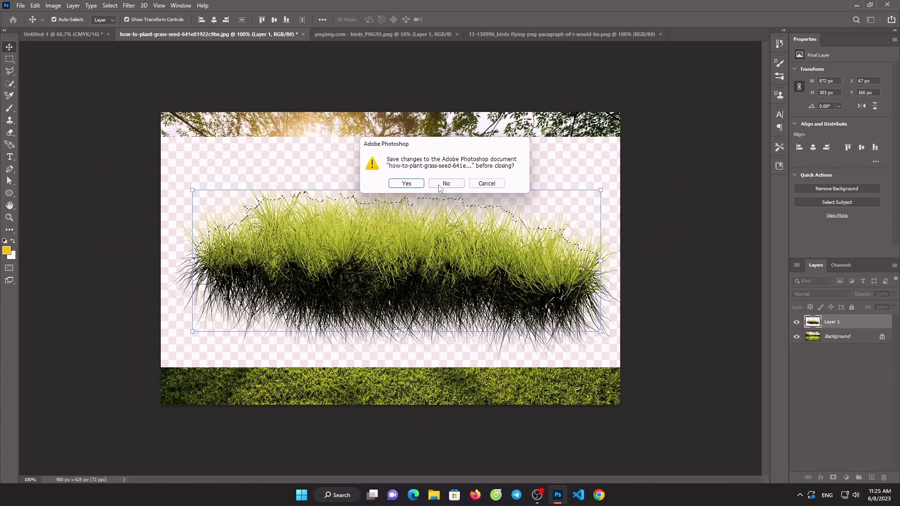
key("n")
left_click(253, 35)
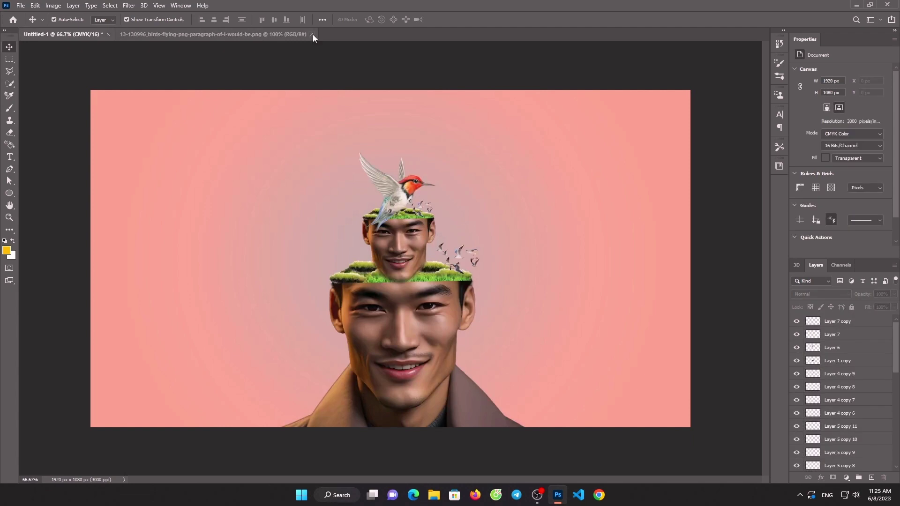
left_click(312, 34)
Step: Open the Photoshop logo image
left_click(21, 5)
left_click(31, 27)
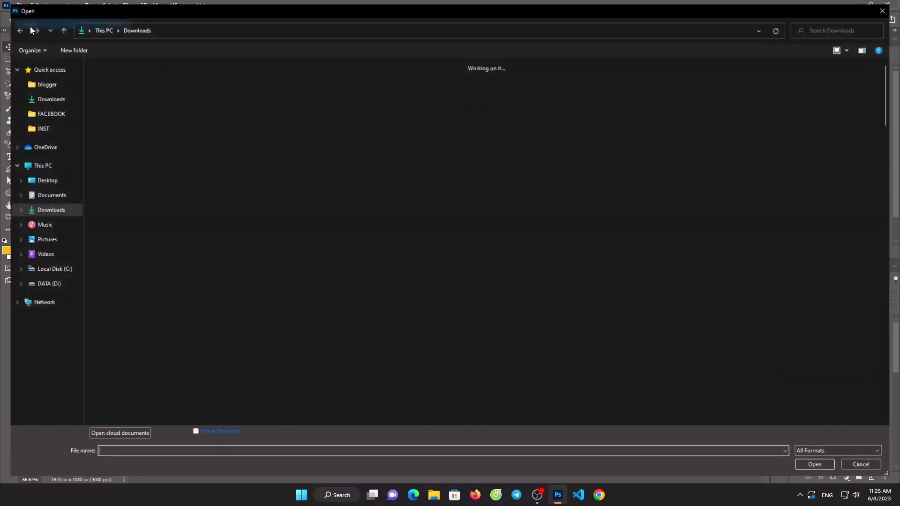
scroll(380, 136, "up", 5)
scroll(391, 128, "up", 5)
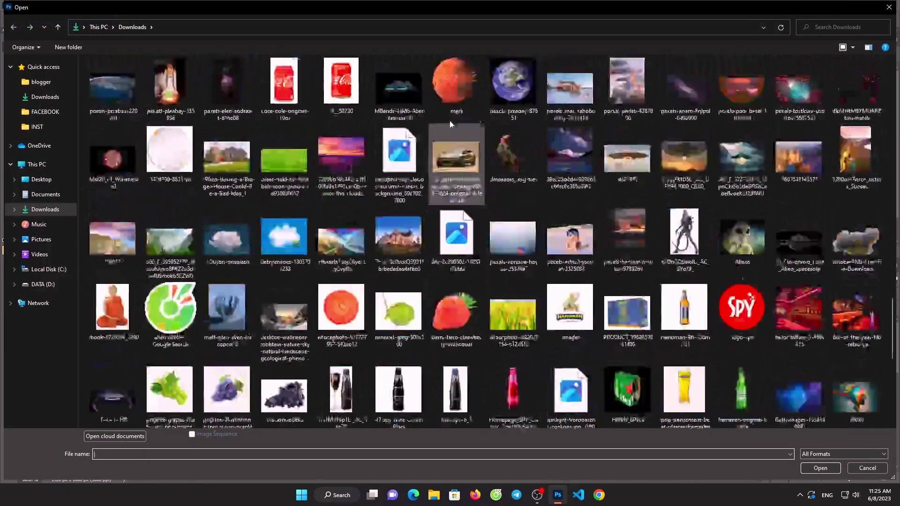
scroll(767, 185, "up", 5)
scroll(845, 284, "up", 5)
double_click(845, 286)
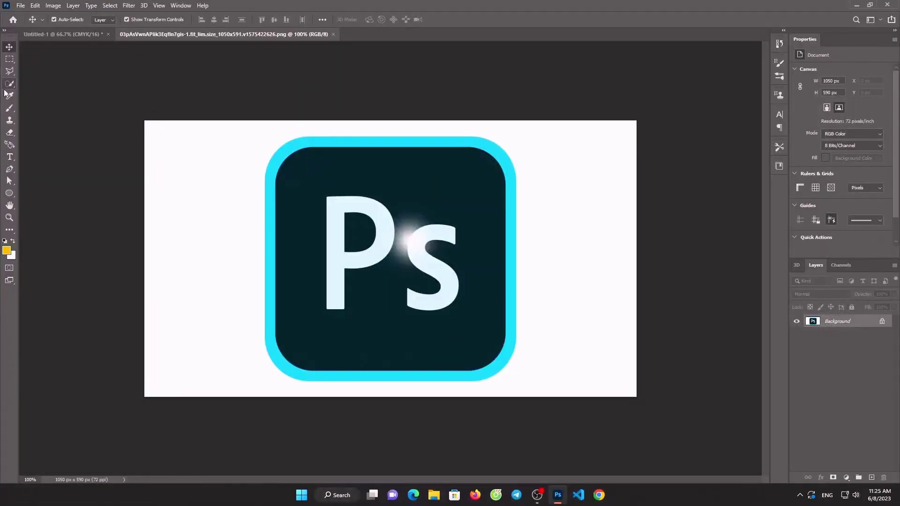
Step: Select the logo, drag it into Untitled-1 and place it shrunk in the upper-left corner
key("w")
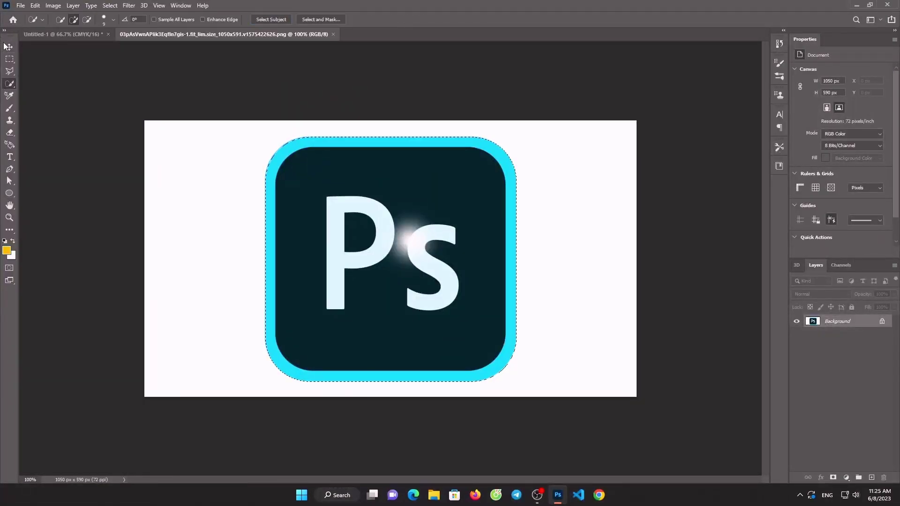
key("v")
left_click(66, 34)
mouse_move(66, 32)
left_mouse_down()
mouse_move(191, 145)
mouse_move(203, 122)
left_mouse_up()
left_click(180, 140)
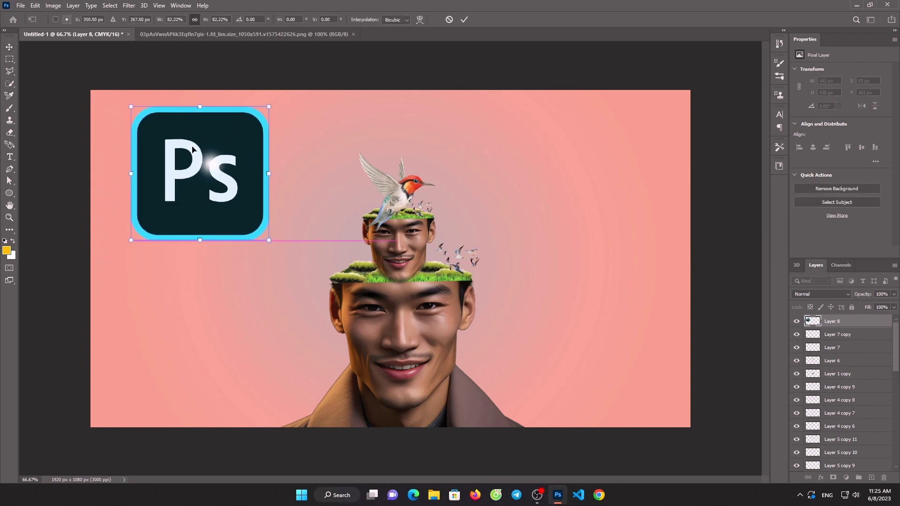
left_click(464, 19)
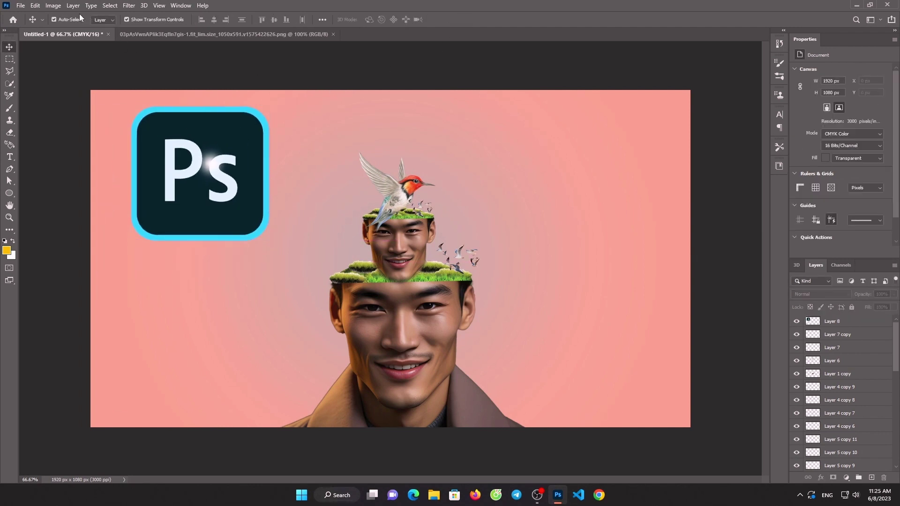
Step: Save the composite to the computer as JPEG '46' at maximum quality
left_click(27, 4)
left_click(47, 114)
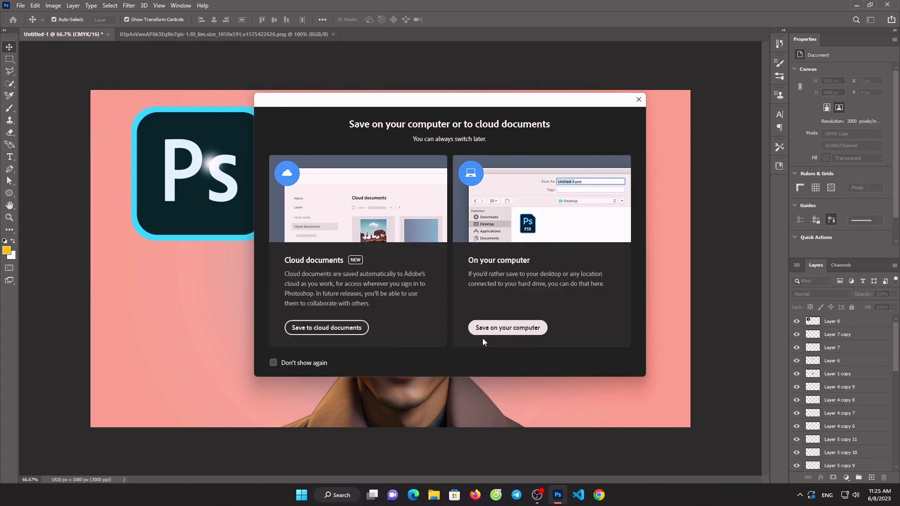
left_click(508, 327)
left_click(44, 84)
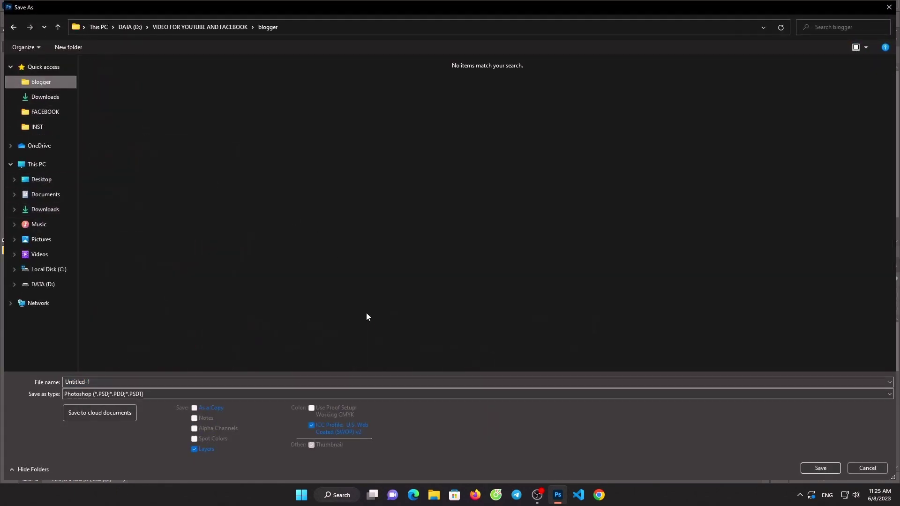
left_click(393, 392)
left_click(233, 416)
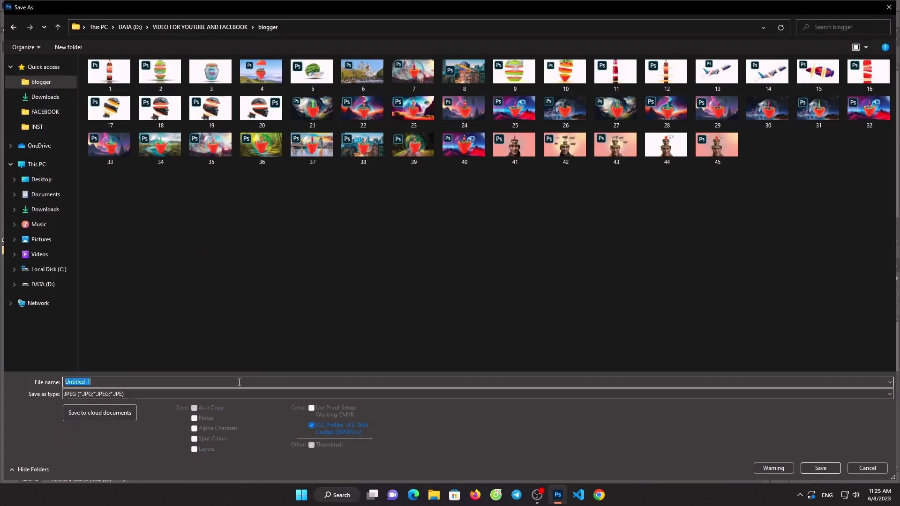
type("5")
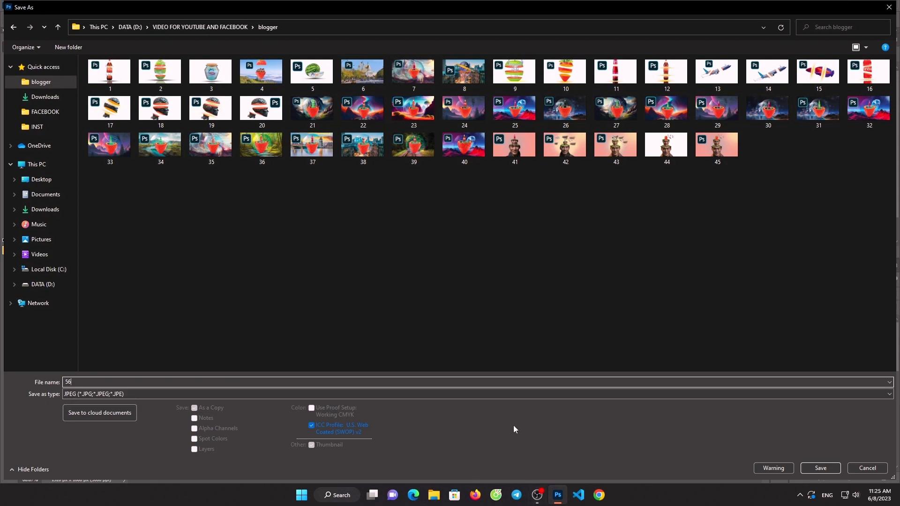
key("BackSpace")
type("46")
left_click(815, 468)
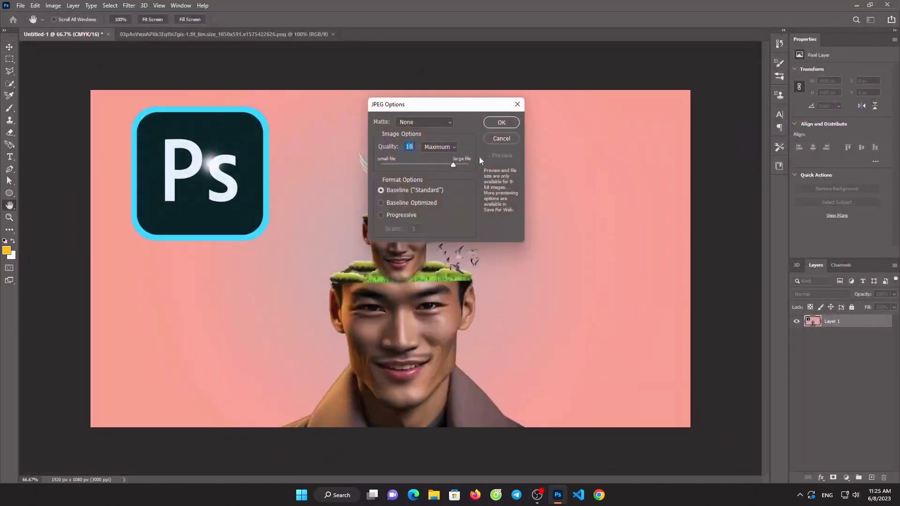
left_click(501, 123)
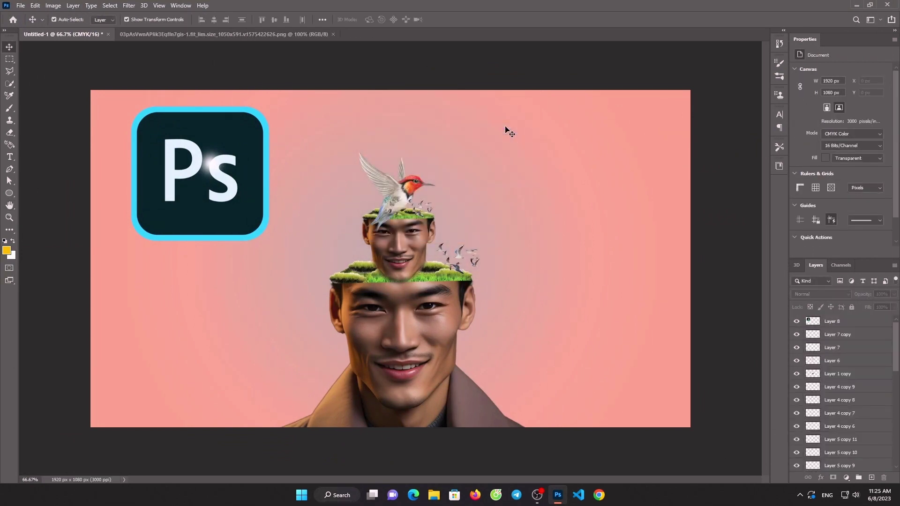